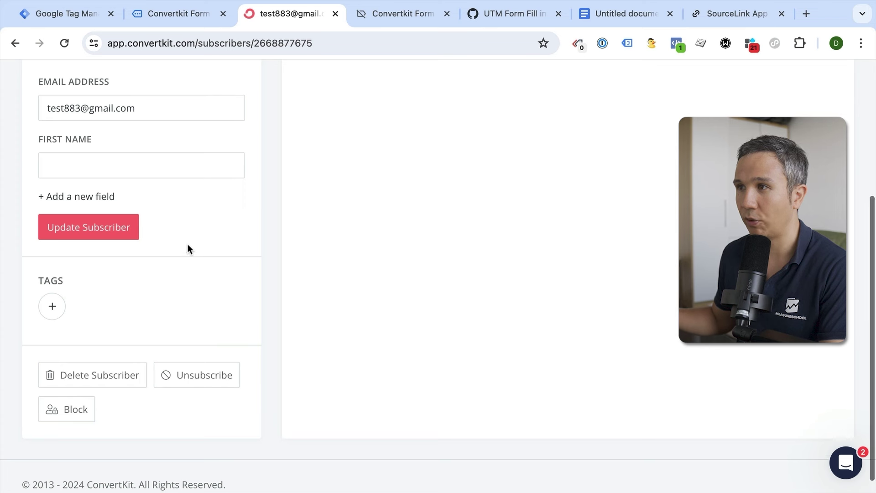
- Add subscriber custom fields UTM_MEDIUM, UTM_SOURCE, UTM_CAMPAIGN and UTM_CONTENT
left_click(87, 199)
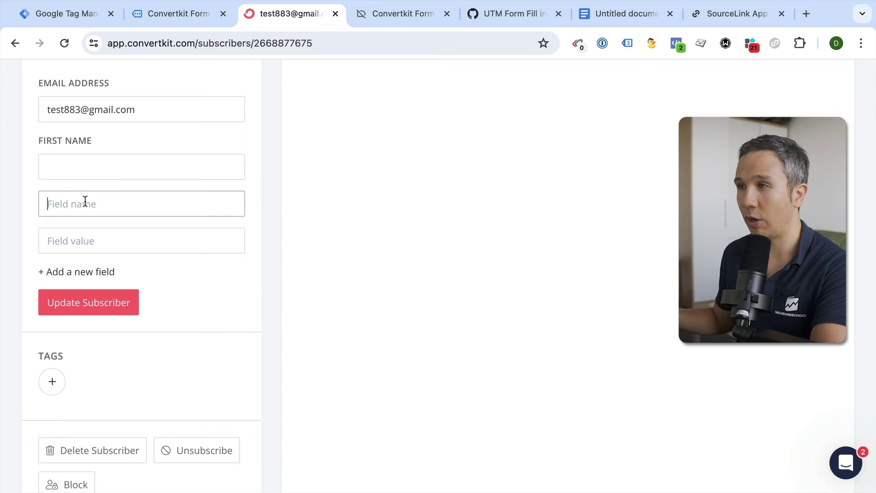
type("UTM_MEDIUM")
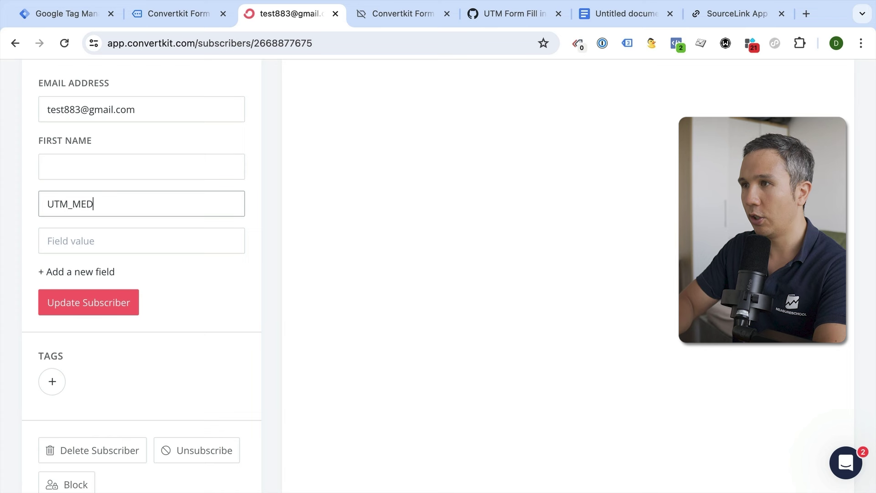
left_click(59, 273)
type("UTM_SOURCE")
left_click(63, 346)
type("UTM_CAMPAIGN")
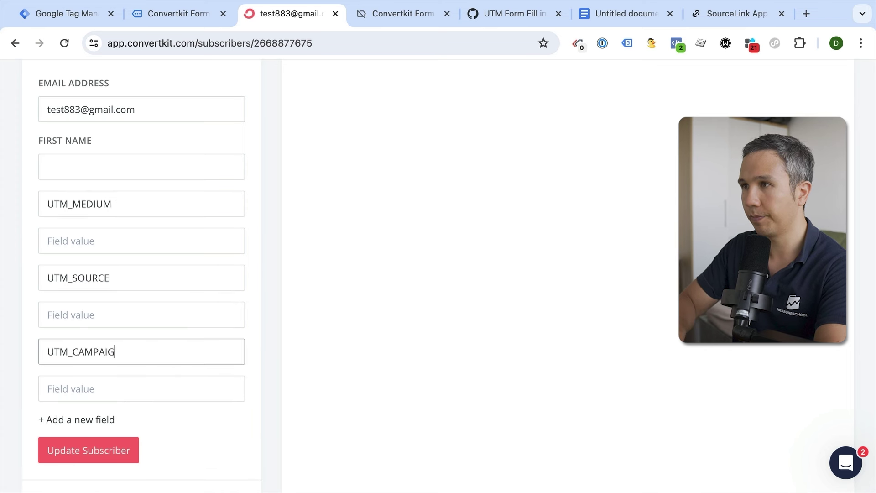
left_click(61, 420)
type("UTM_CONTENT")
- Add a fifth custom field UTM_TERM and update the subscriber
scroll(72, 430, "down", 2)
left_click(72, 430)
type("UTM_TERM")
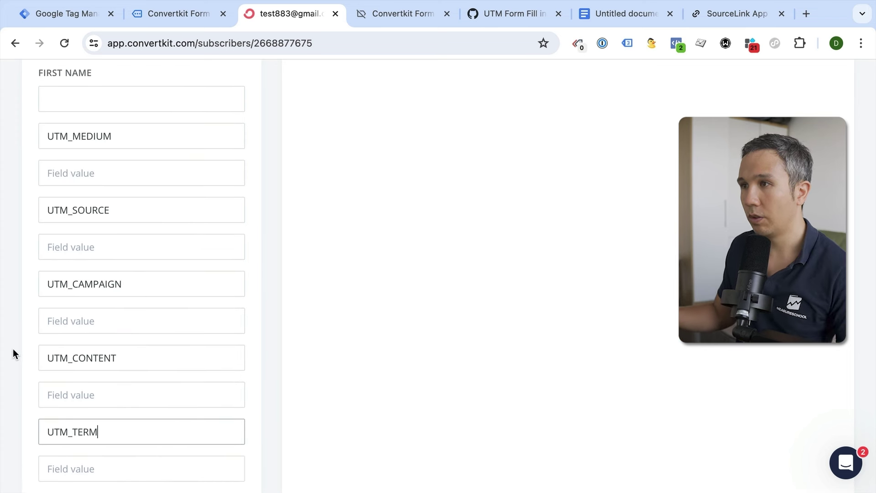
left_click(14, 346)
scroll(15, 342, "up", 1)
scroll(14, 342, "down", 1)
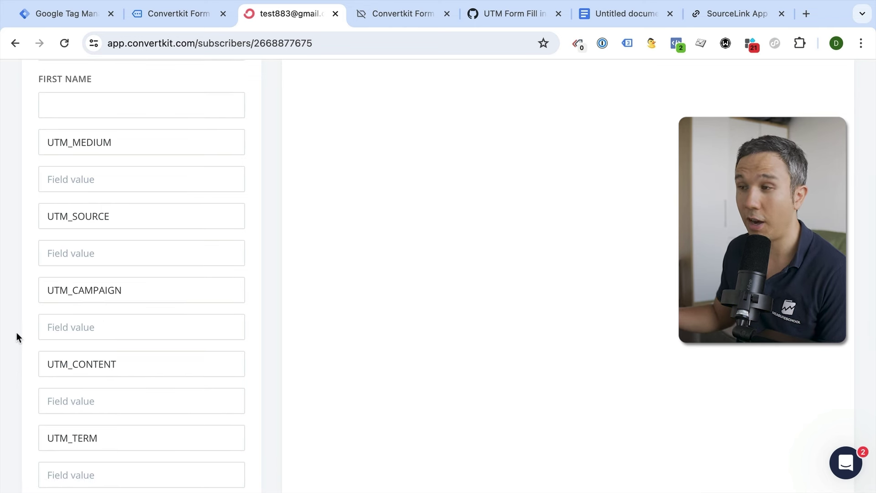
scroll(35, 285, "down", 2)
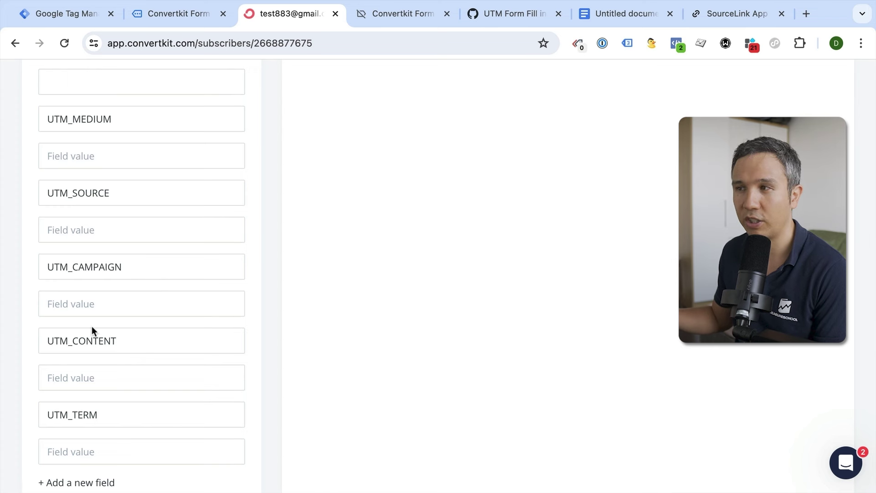
scroll(16, 384, "down", 2)
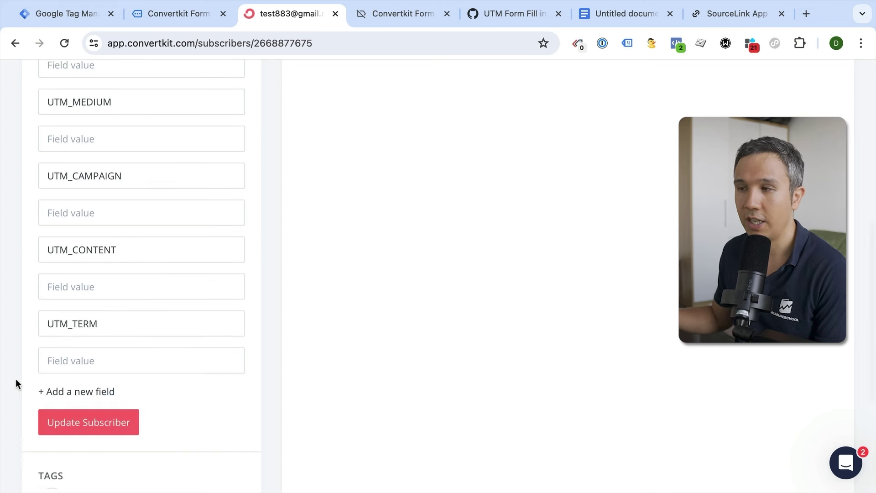
scroll(27, 374, "down", 2)
left_click(90, 329)
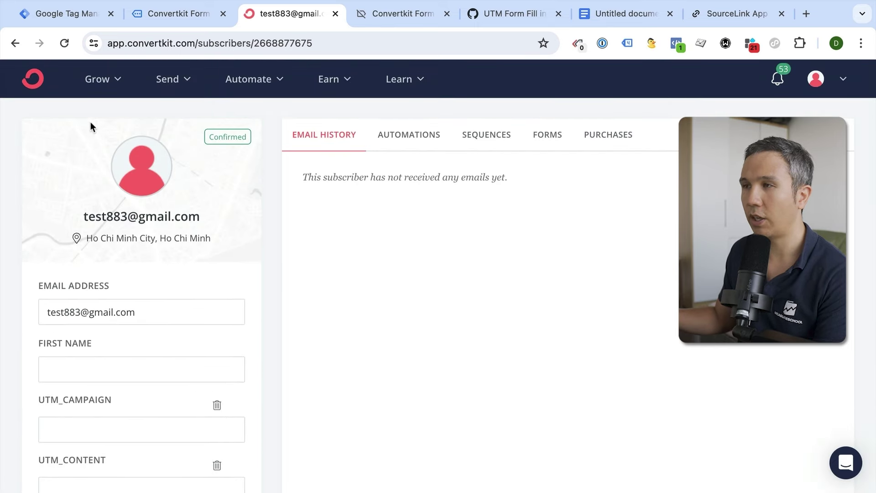
- From Grow > Landing Pages & Forms, create a new inline Form and scroll to the Pine template
left_click(99, 80)
left_click(186, 221)
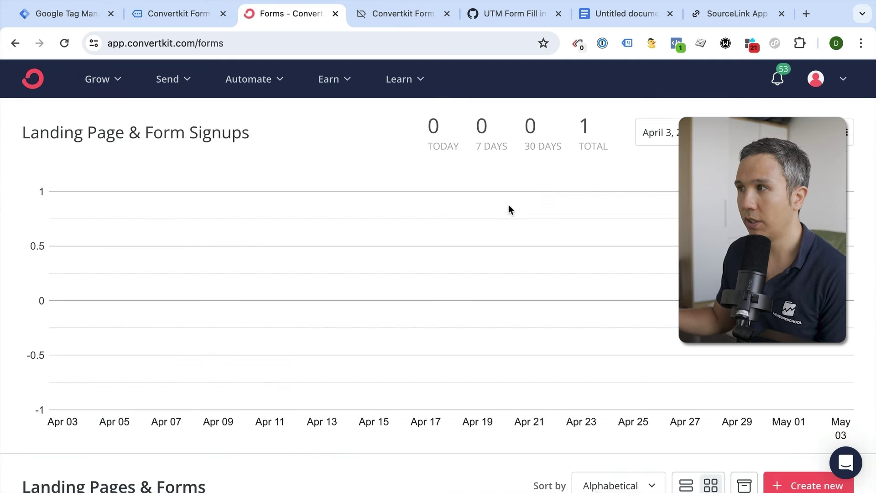
scroll(820, 404, "down", 2)
scroll(819, 404, "down", 1)
left_click(793, 387)
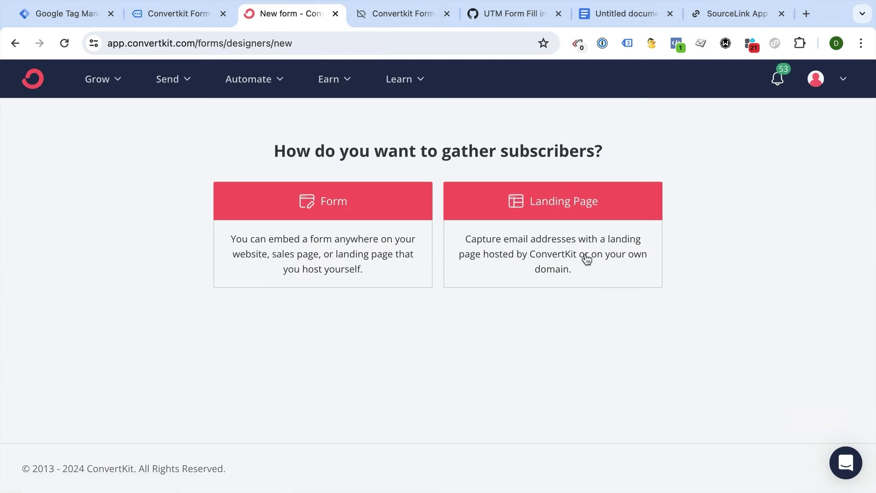
left_click(369, 269)
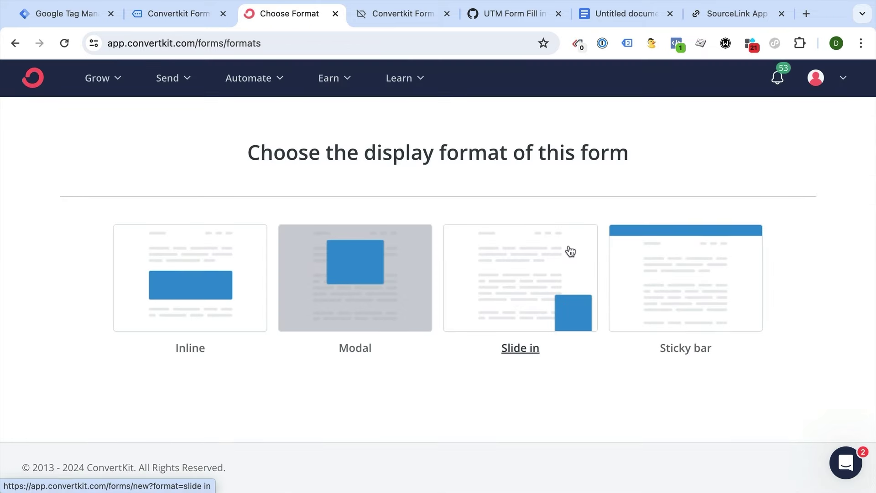
left_click(217, 309)
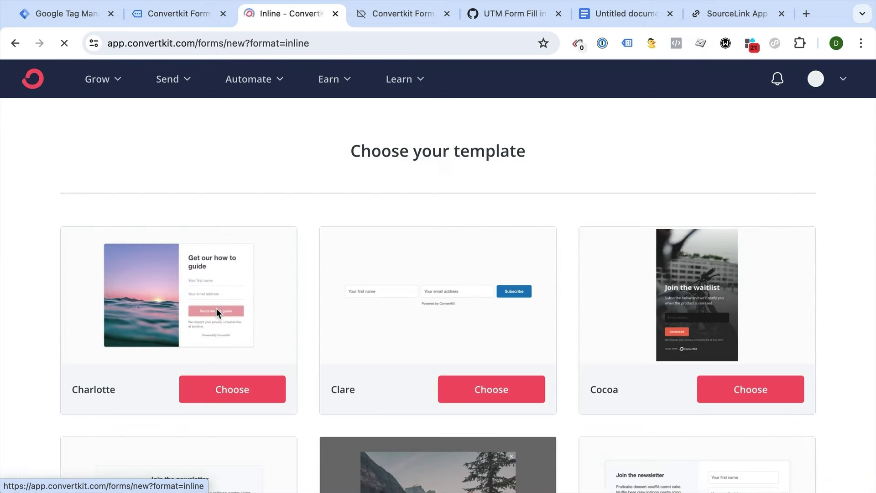
scroll(453, 268, "down", 8)
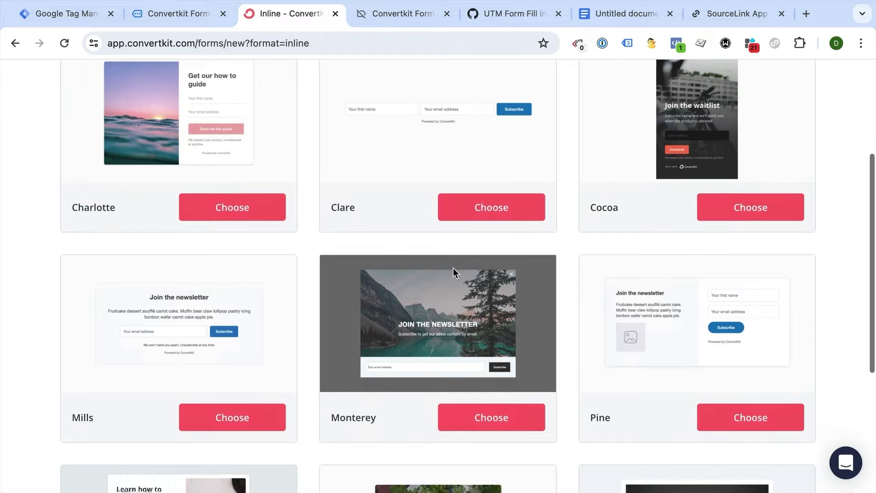
scroll(453, 268, "down", 1)
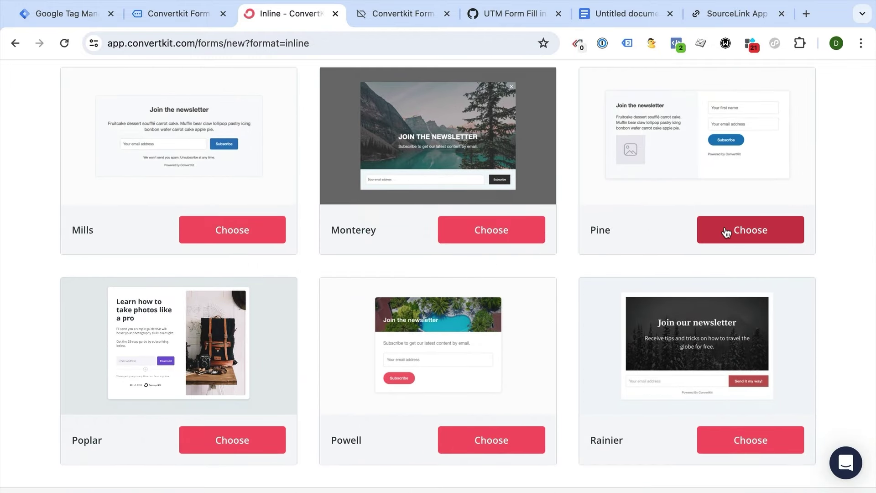
scroll(542, 264, "down", 3)
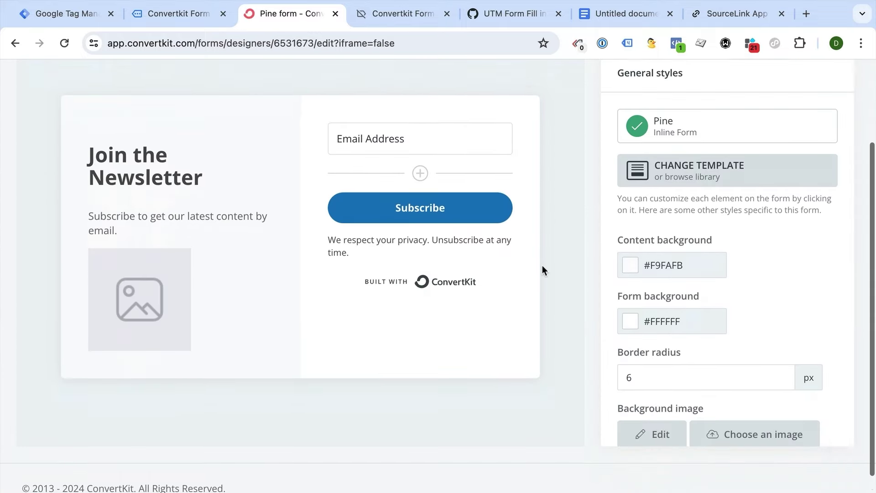
- Add UTM_CAMPAIGN and UTM_CONTENT custom fields below Email Address
scroll(540, 257, "up", 3)
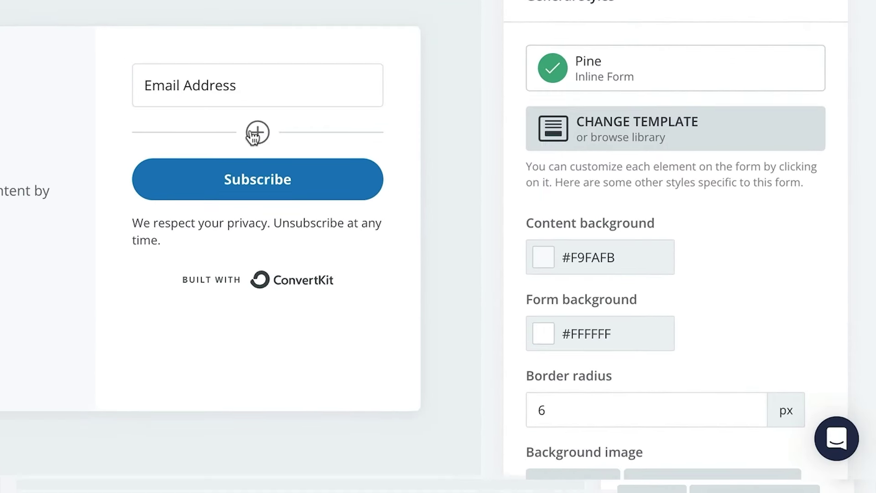
left_click(256, 133)
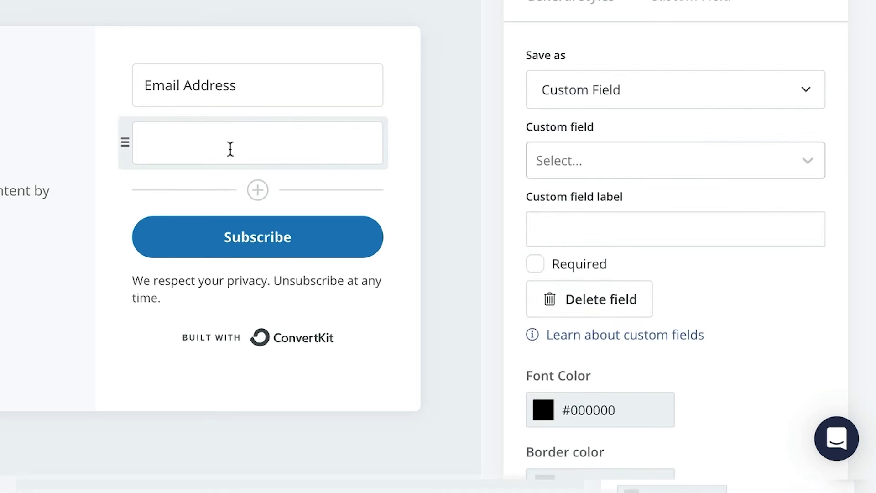
left_click(602, 153)
left_click(615, 240)
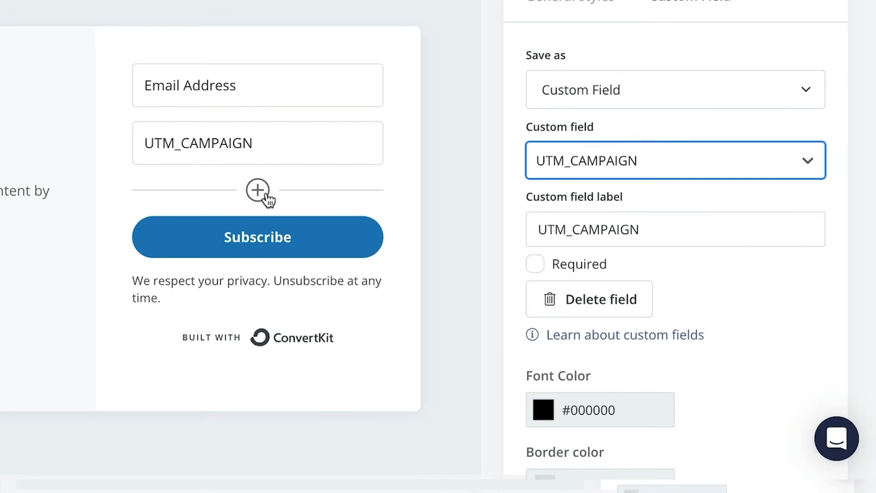
left_click(259, 192)
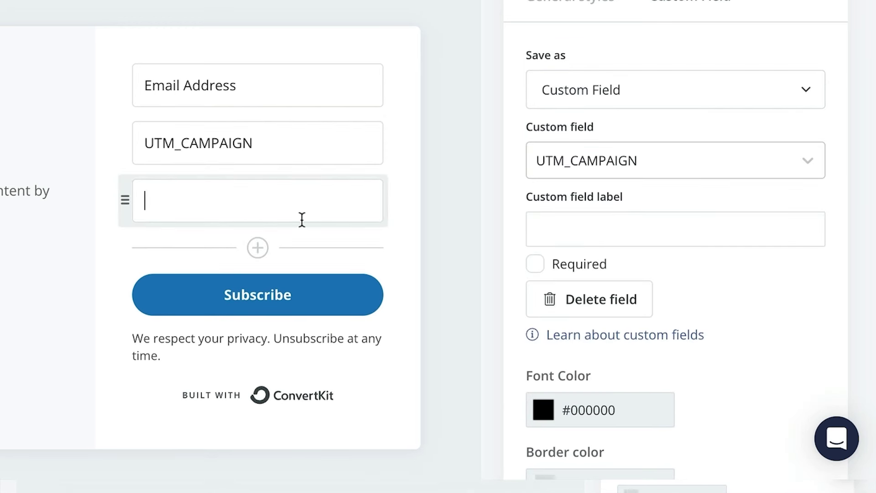
left_click(596, 164)
left_click(611, 284)
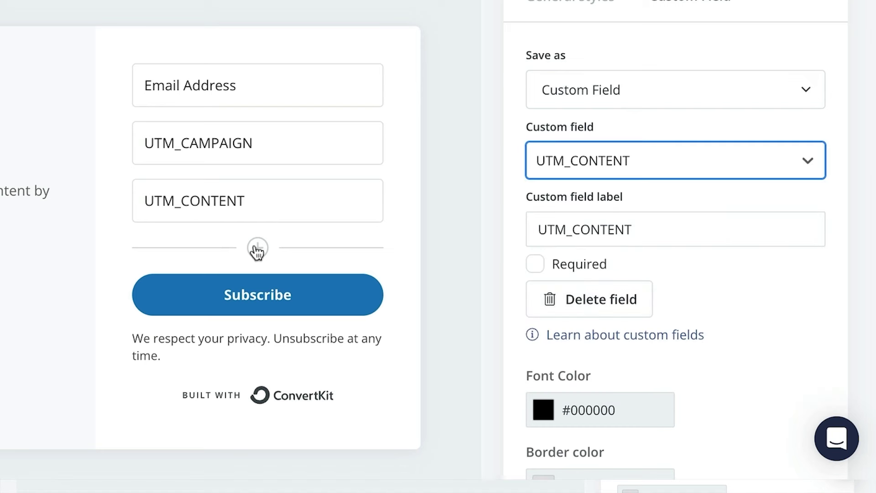
- Add UTM_MEDIUM, UTM_SOURCE and UTM_TERM custom fields below UTM_CONTENT
left_click(258, 247)
left_click(567, 162)
left_click(592, 303)
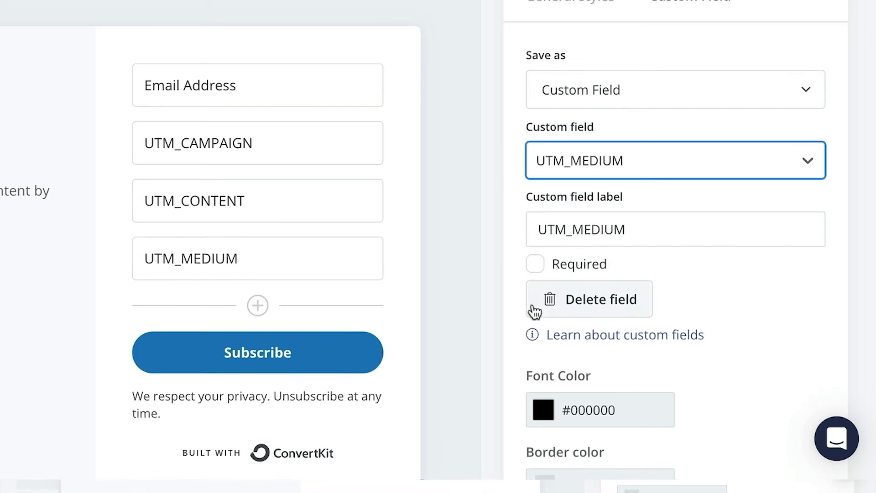
left_click(257, 305)
left_click(605, 165)
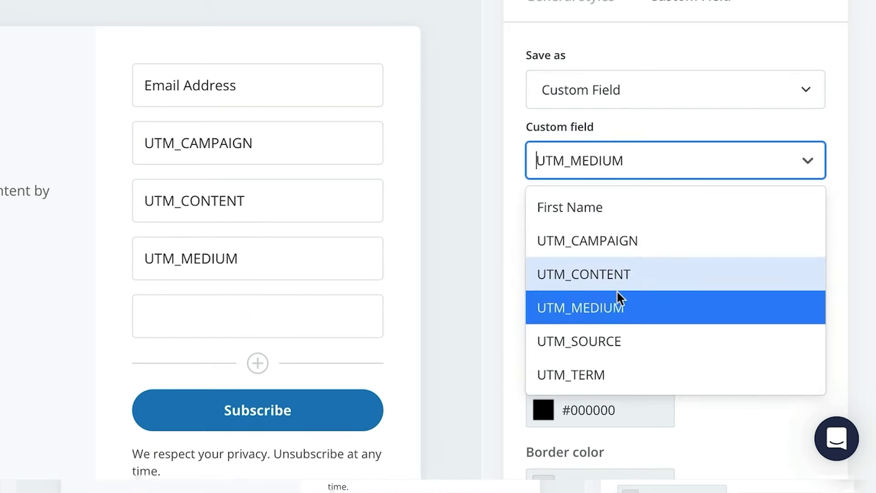
left_click(607, 340)
left_click(257, 363)
left_click(639, 167)
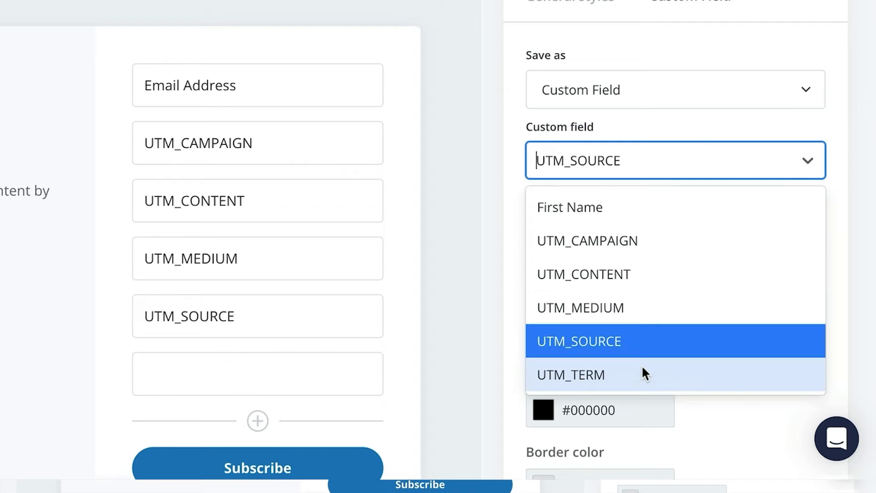
left_click(641, 372)
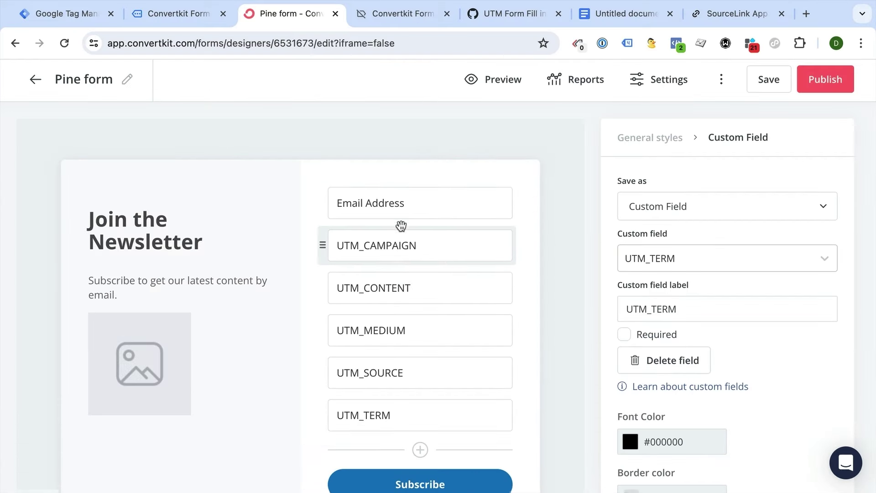
scroll(317, 291, "down", 3)
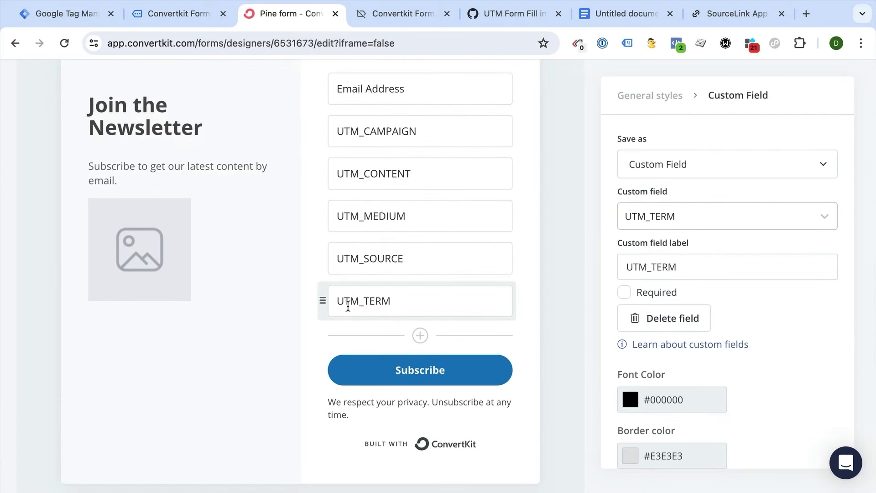
scroll(347, 305, "up", 2)
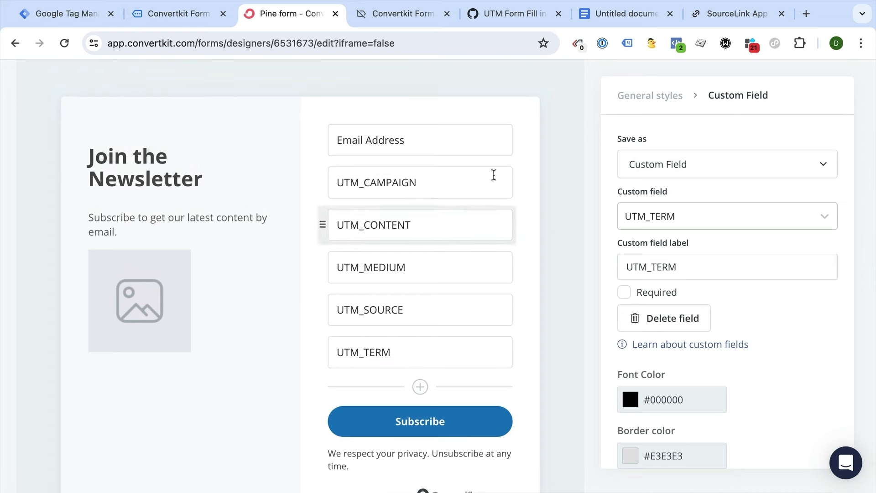
- Publish the Pine form, copy its HTML embed code, and go to the Demoshop Convertkit Form page
scroll(475, 162, "up", 3)
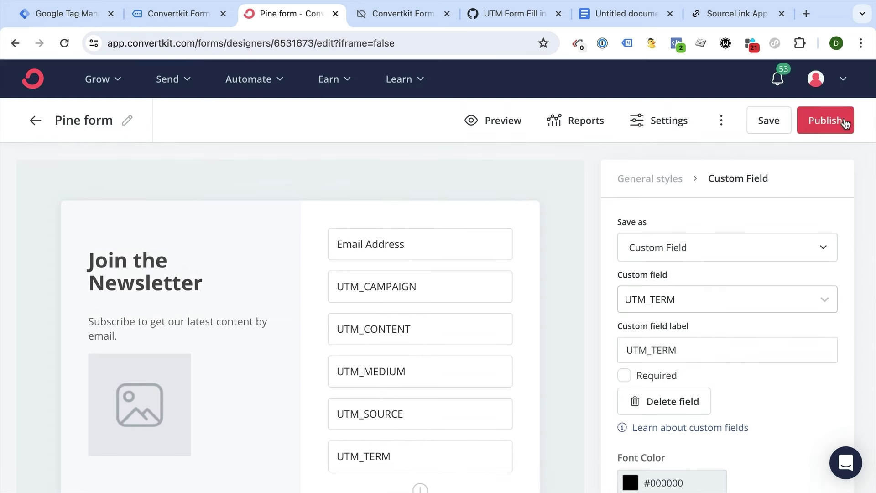
left_click(844, 118)
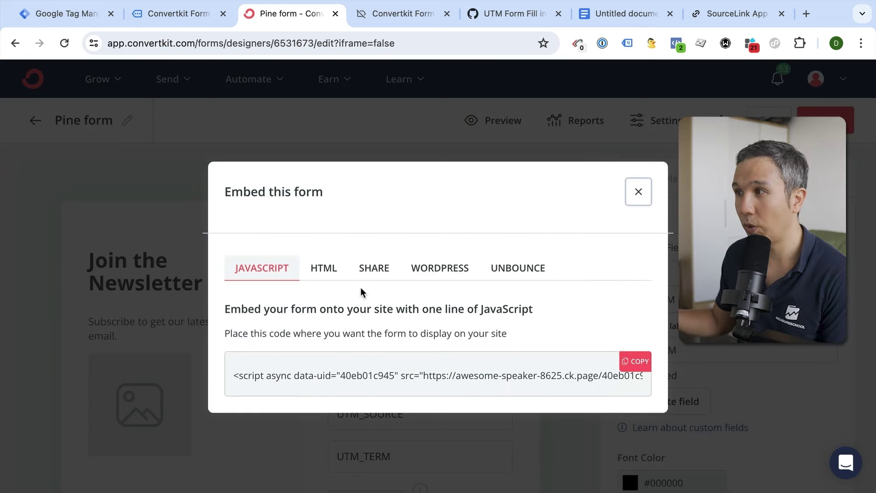
left_click(326, 274)
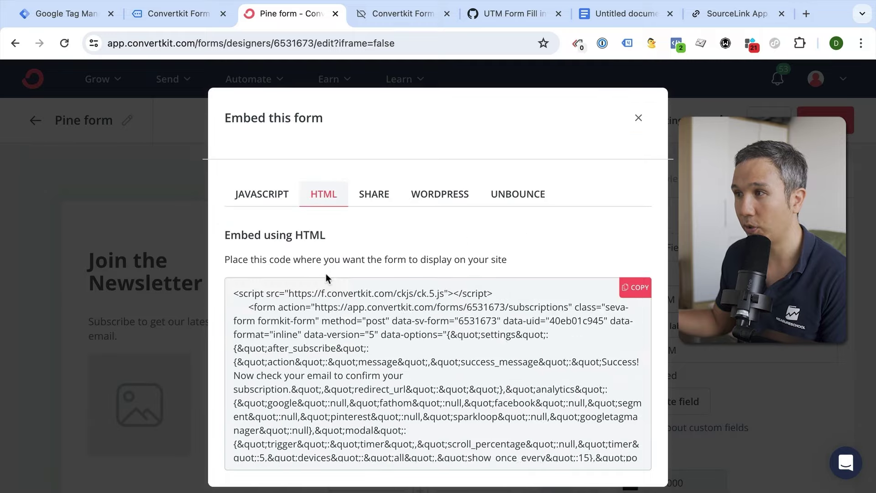
scroll(301, 304, "down", 15)
scroll(301, 304, "down", 3)
scroll(321, 350, "up", 5)
scroll(321, 351, "down", 2)
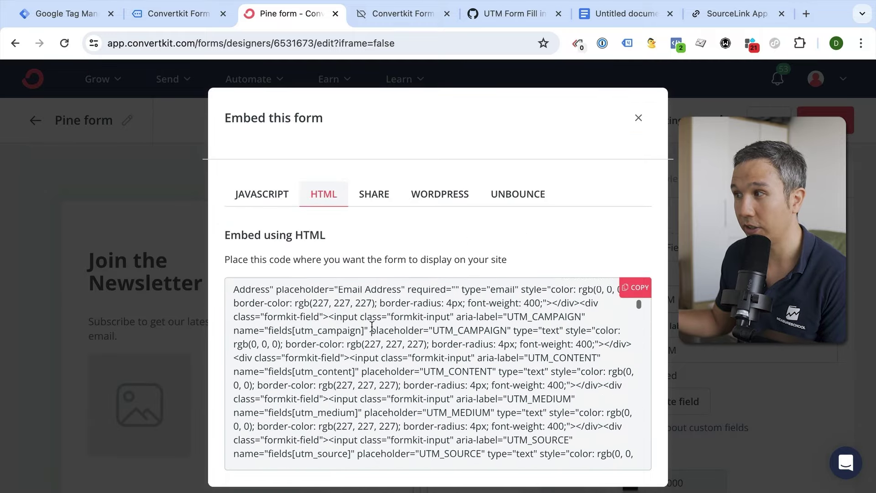
left_click(640, 289)
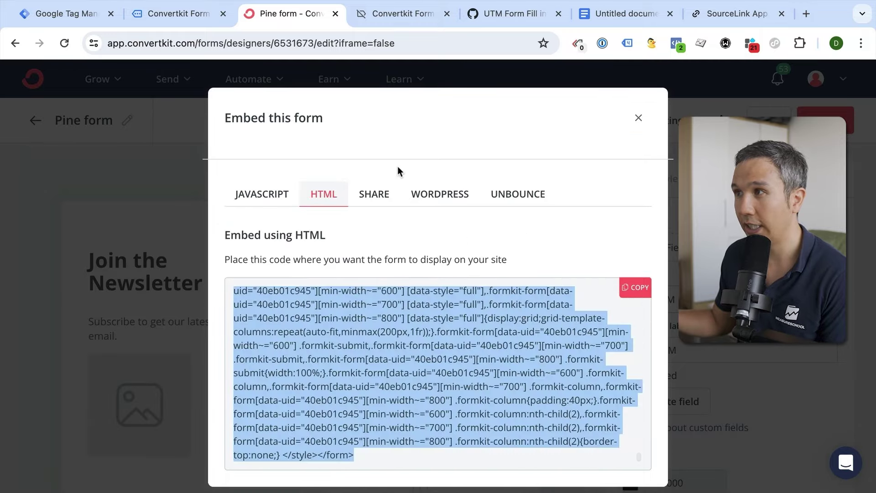
left_click(404, 17)
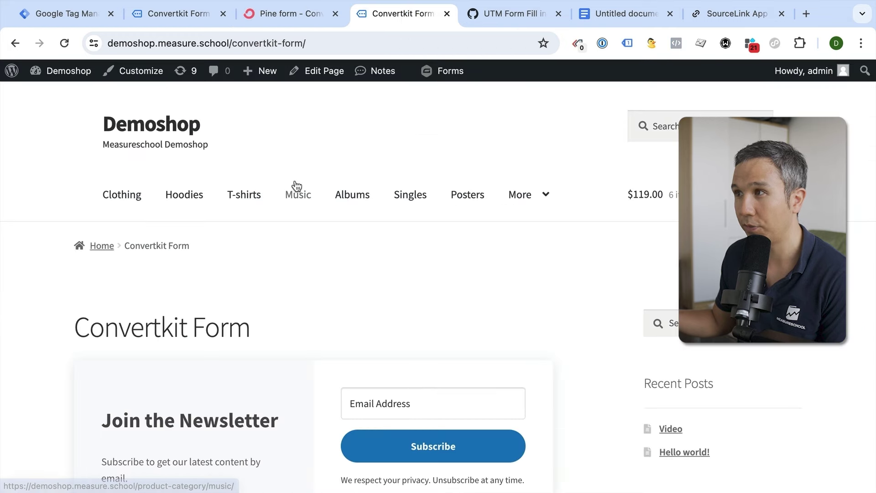
- Replace the Custom HTML block's code with the Pine form embed code and update the page
scroll(296, 186, "down", 1)
scroll(295, 186, "down", 2)
scroll(301, 137, "up", 3)
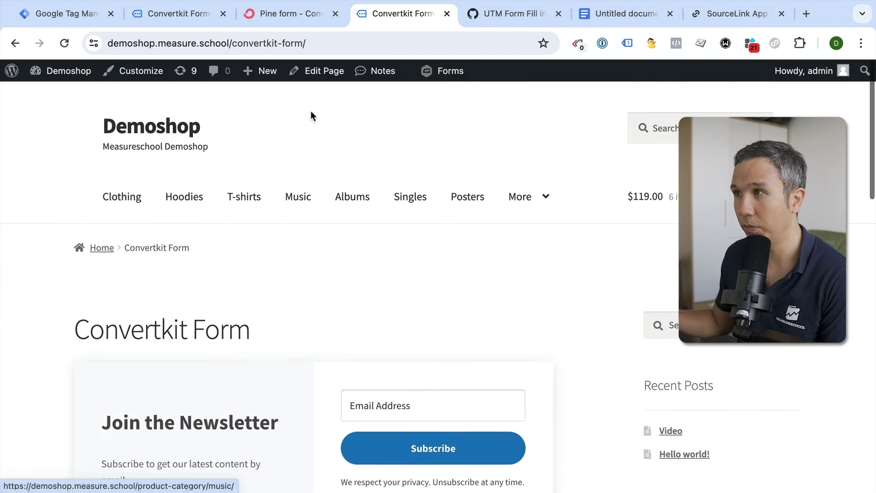
left_click(310, 78)
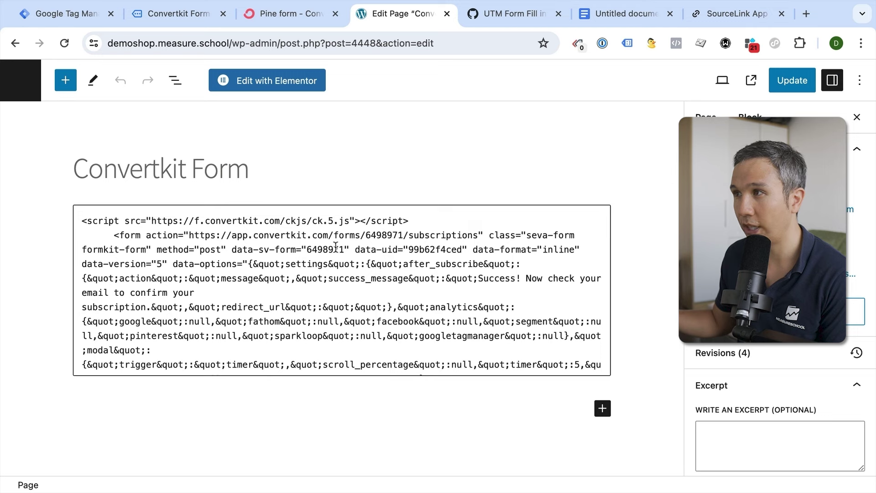
left_click(336, 248)
key("ctrl+a")
key("ctrl+v")
left_click(792, 81)
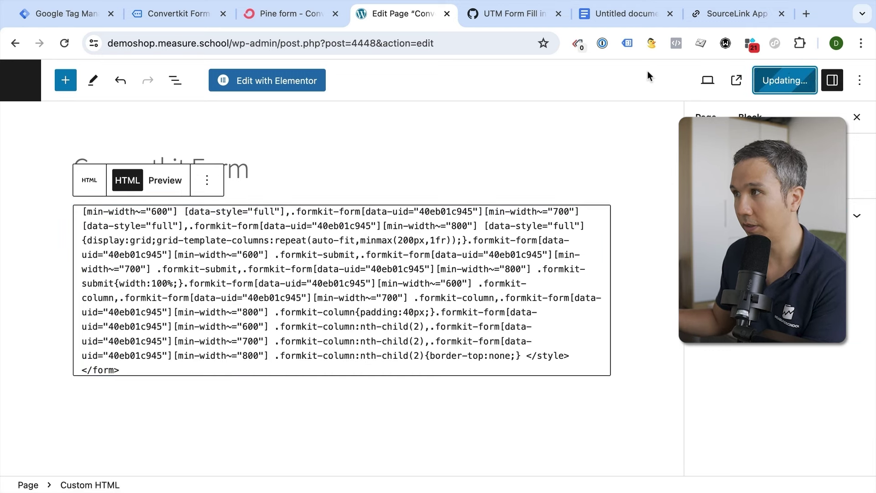
- View the live page's new UTM fields, then return to the page editor
left_click(128, 452, "super")
left_click(437, 15)
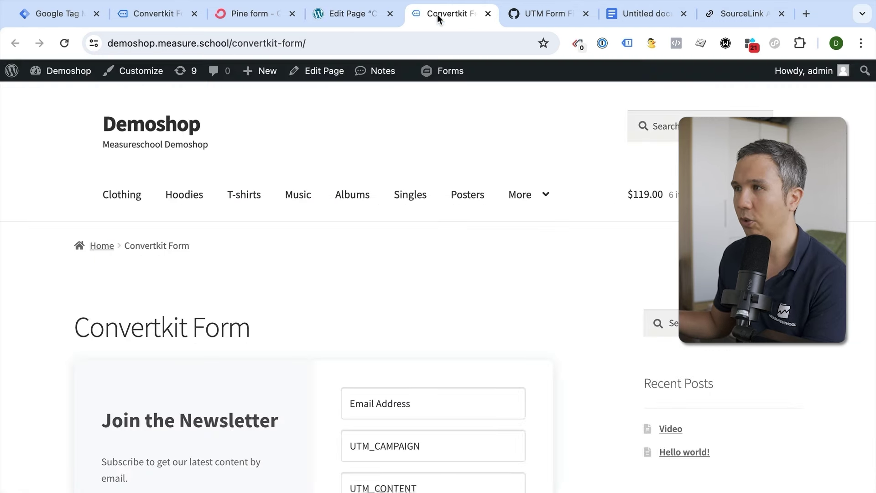
scroll(435, 216, "down", 4)
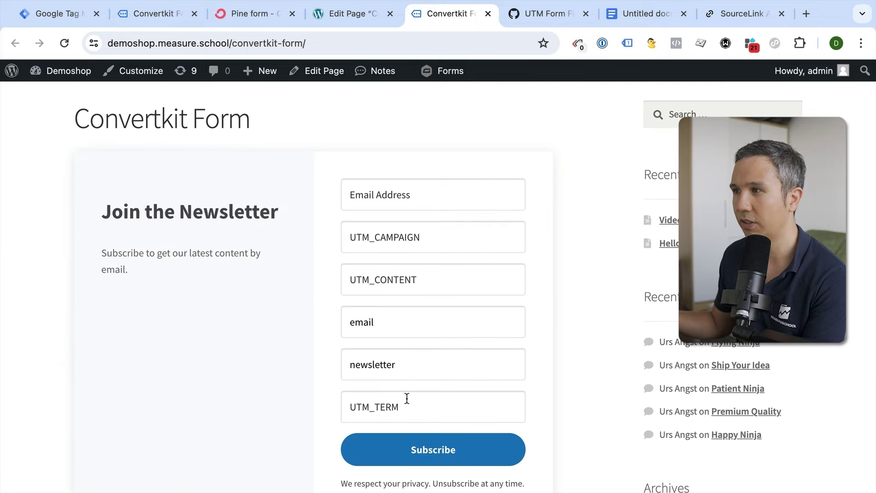
left_click(346, 14)
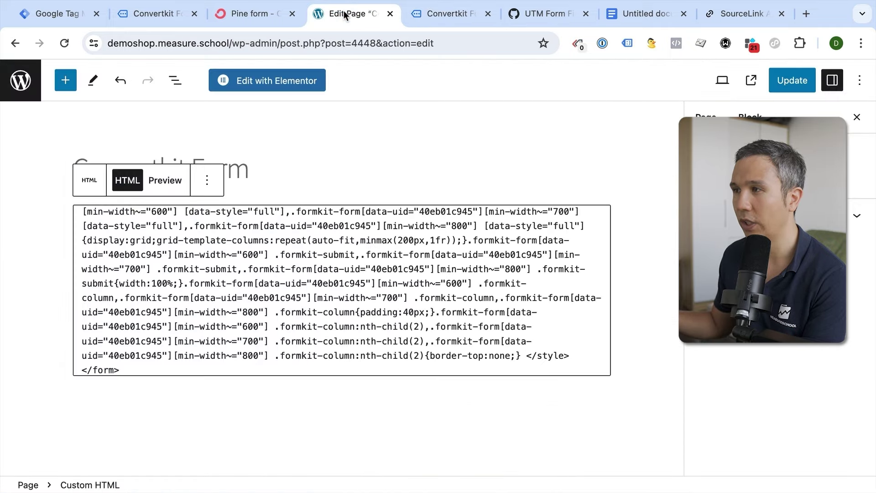
- Search the Custom HTML code for "type" to locate the UTM inputs
scroll(342, 265, "up", 15)
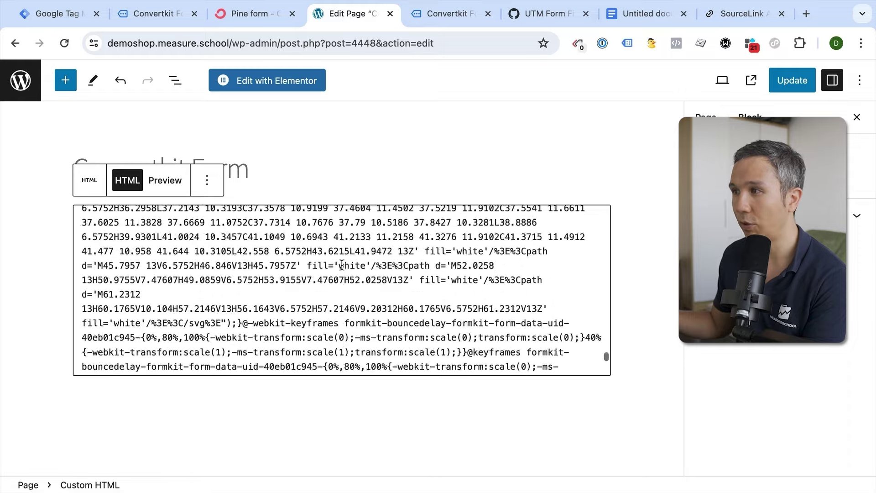
scroll(342, 265, "up", 10)
left_click(341, 264)
key("super+f")
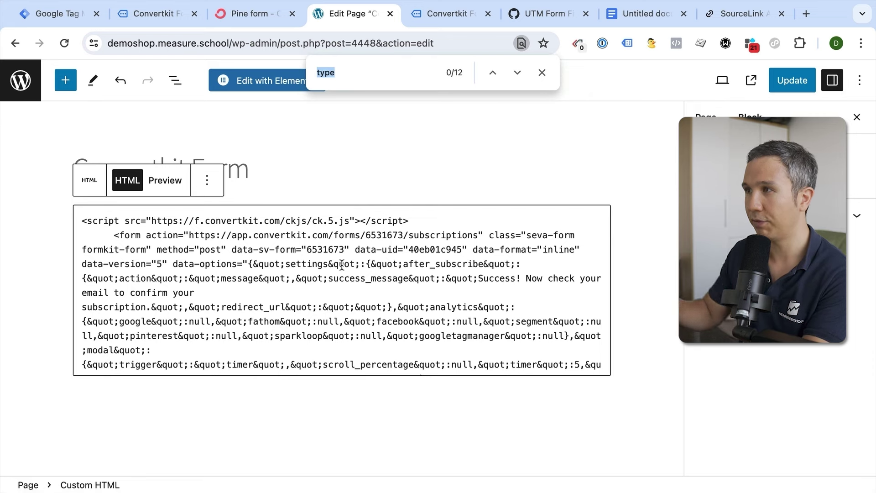
type("type")
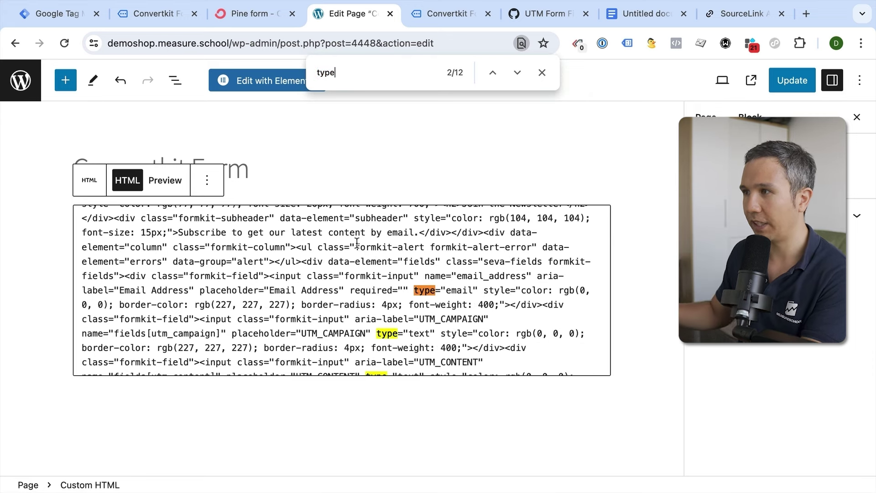
scroll(343, 267, "down", 2)
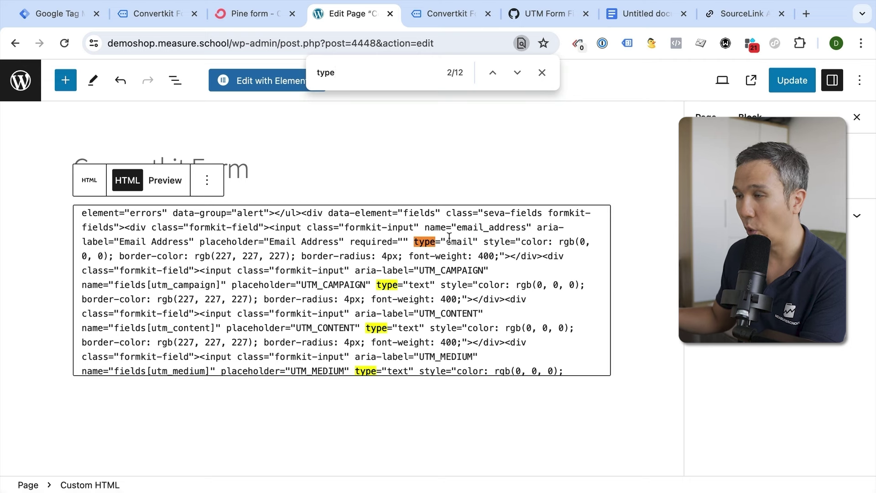
scroll(308, 242, "down", 2)
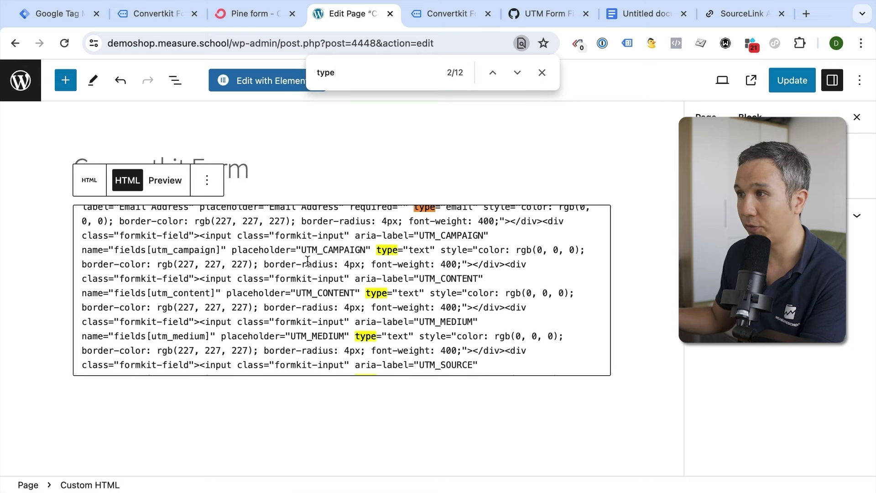
- Change the UTM_CAMPAIGN, UTM_CONTENT and UTM_MEDIUM input types from "text" to "hidden"
double_click(416, 250)
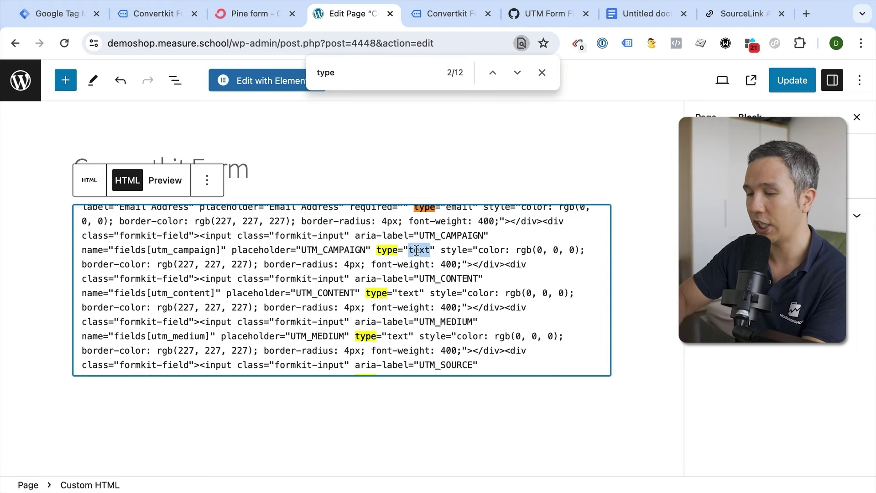
type("hidden")
double_click(402, 293)
type("hidden")
double_click(395, 336)
type("hidden")
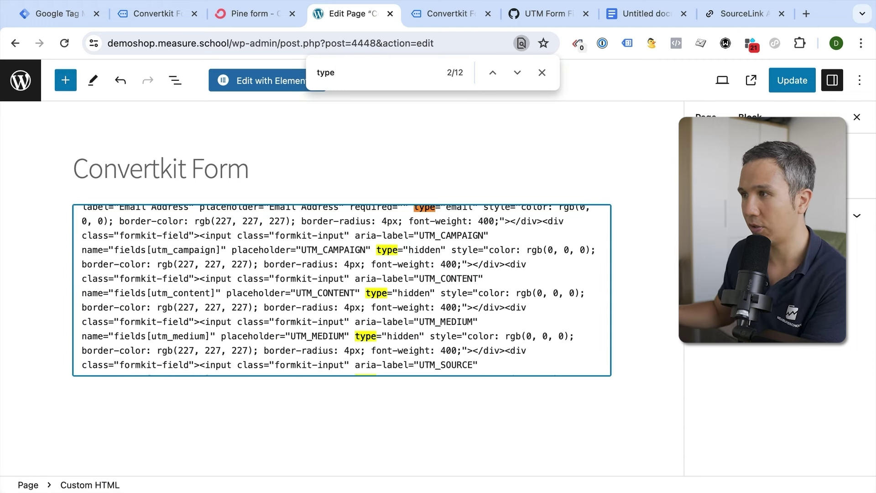
- Change the UTM_SOURCE and UTM_TERM input types to "hidden" and update the page
scroll(396, 325, "down", 3)
double_click(395, 325)
type("hidden")
double_click(247, 369)
type("hidden")
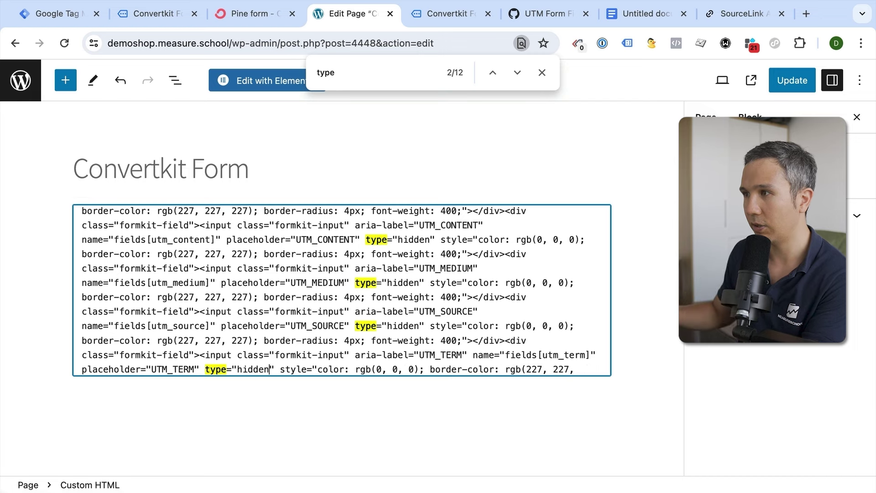
scroll(328, 279, "down", 3)
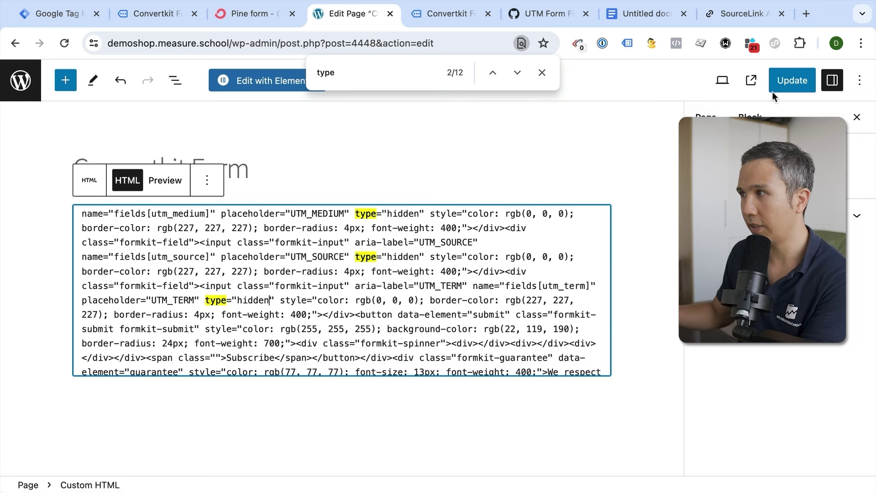
left_click(781, 88)
- Inspect the live Email Address field and expand the next formkit-field to reveal the hidden UTM_CAMPAIGN input
left_click(541, 73)
left_click(459, 23)
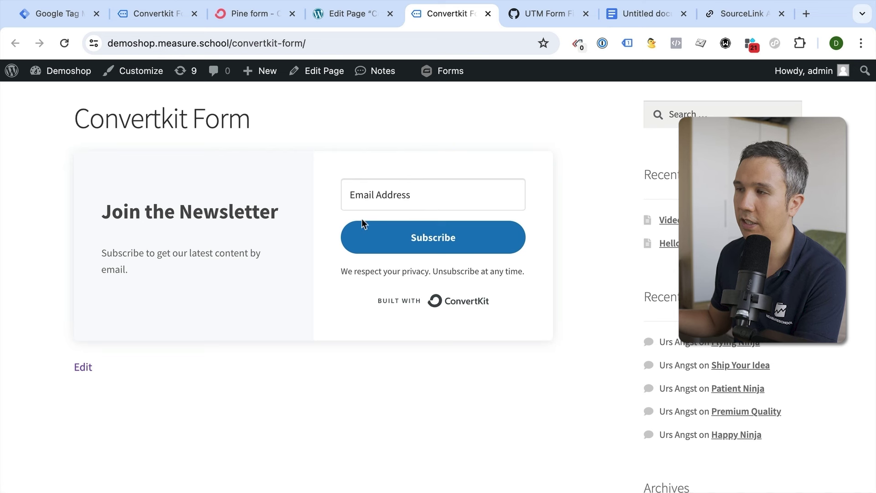
right_click(438, 194)
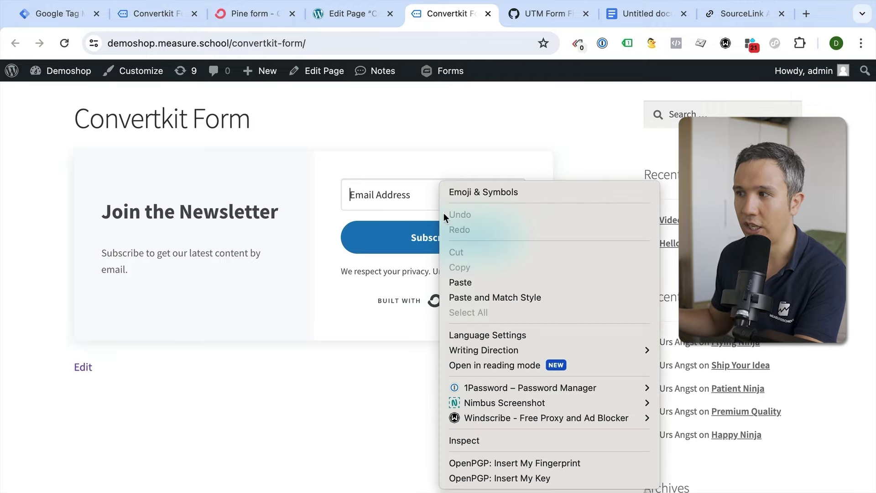
left_click(483, 442)
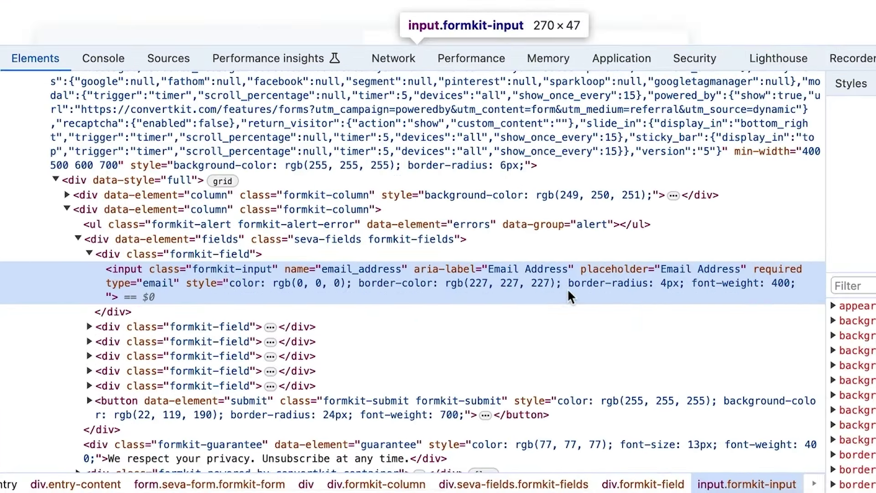
left_click(88, 329)
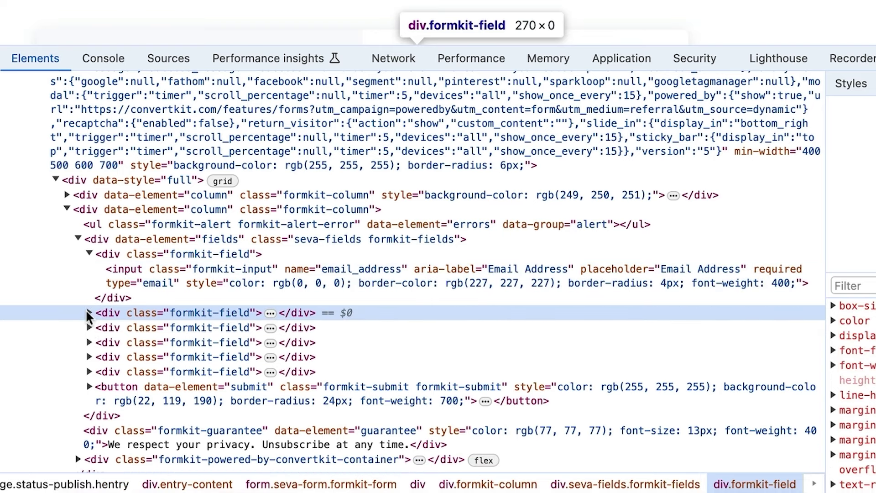
left_click(89, 313)
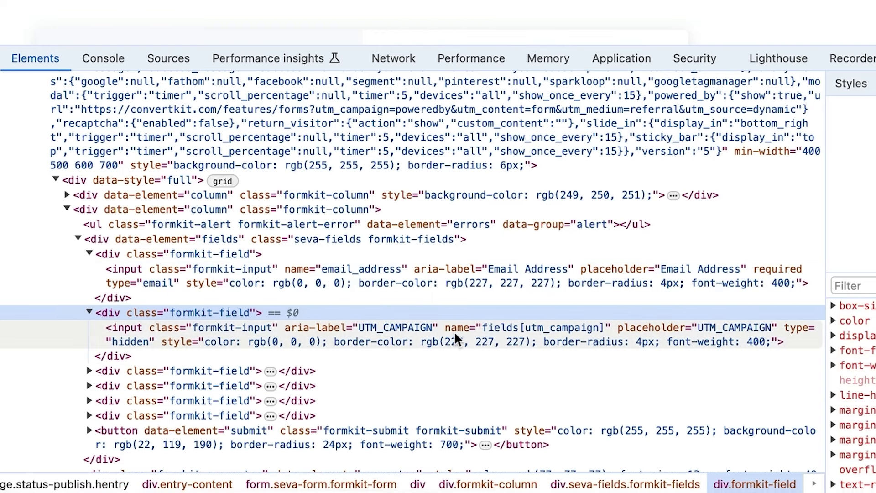
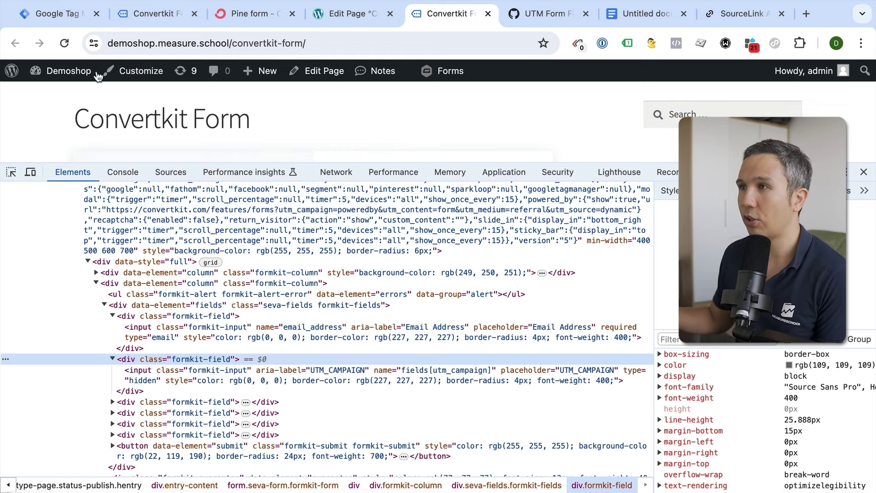
- Return to the empty Tags list of the LeadSource Tracking container in Tag Manager
left_click(73, 14)
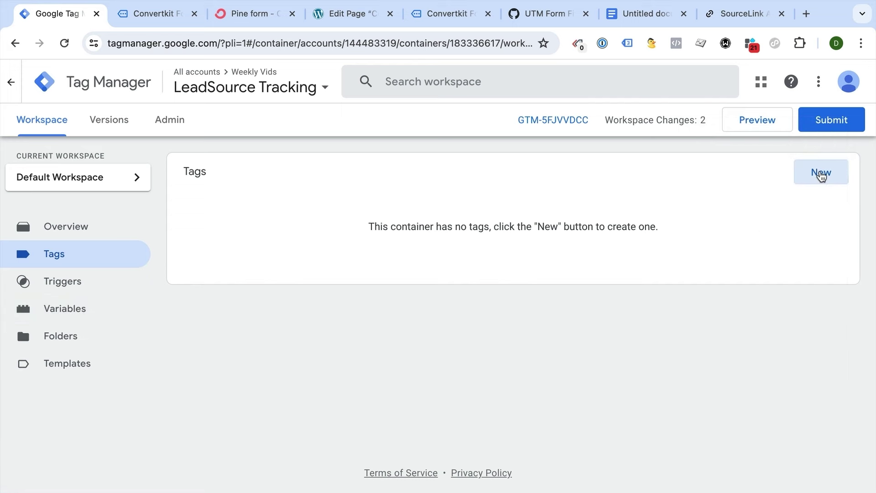
- Create a new tag and set its type to Custom HTML
left_click(821, 172)
left_click(506, 224)
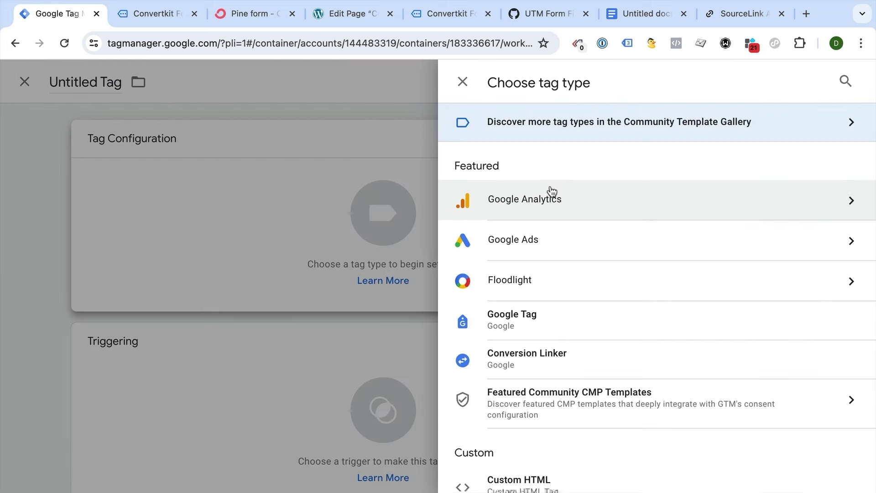
scroll(540, 274, "down", 5)
left_click(534, 279)
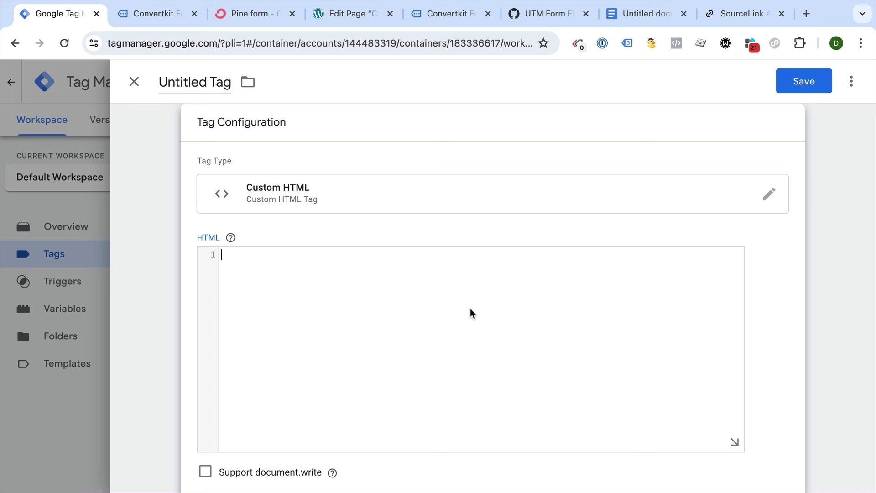
- Paste the gist's four-line 'set cookie – source info' script into the tag's HTML box
left_click(530, 21)
scroll(620, 234, "down", 1)
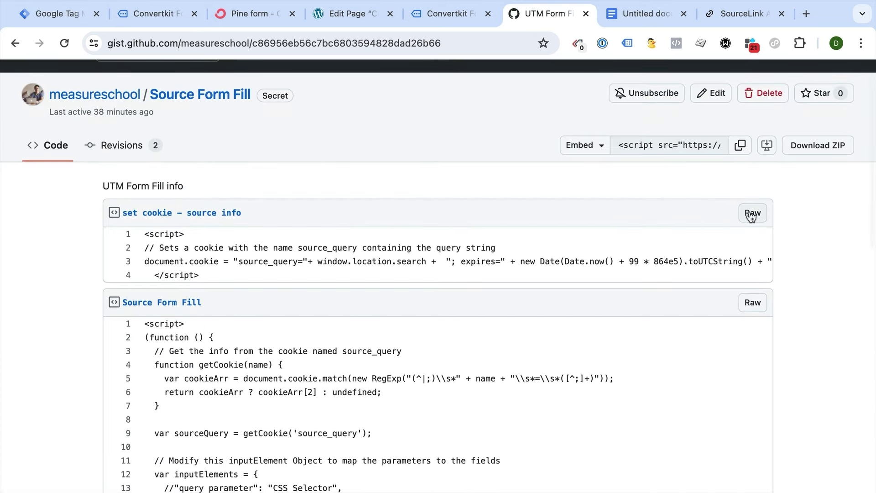
left_click_drag(238, 270, 141, 238)
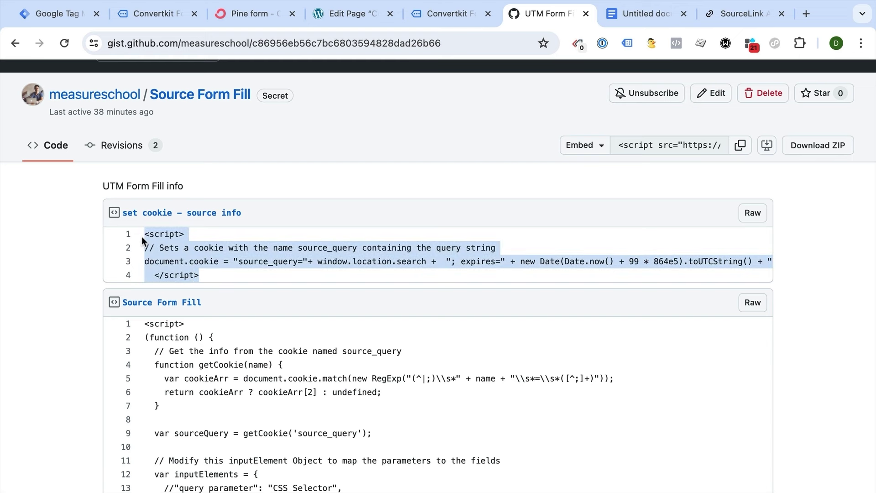
key("super+c")
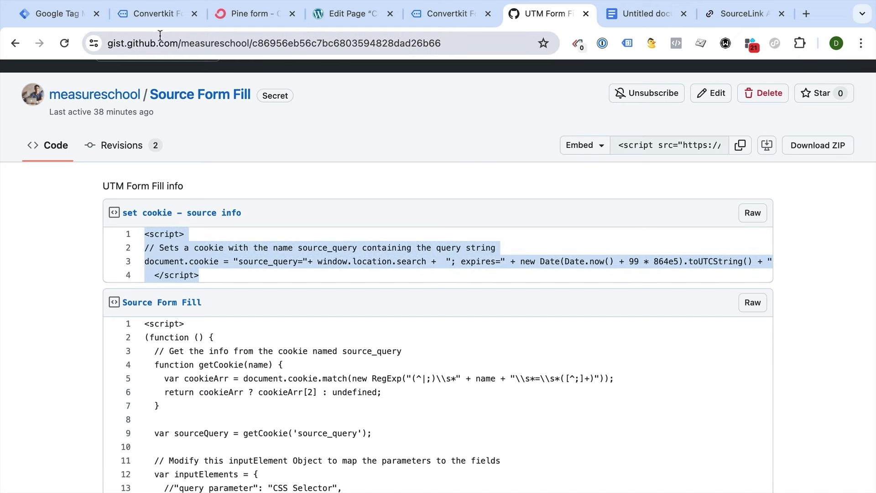
key("super+1")
key("super+v")
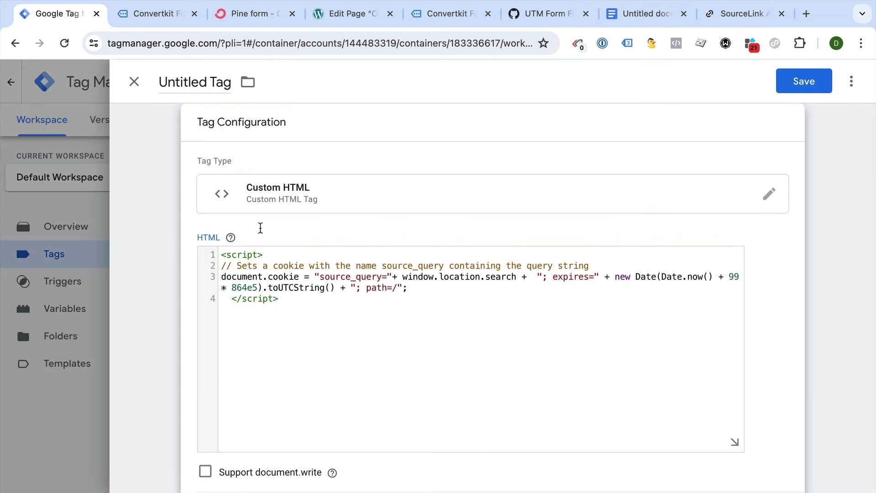
- Name the tag 'set cookie - query string' and bring up its trigger choices
left_click(183, 86)
type("set c")
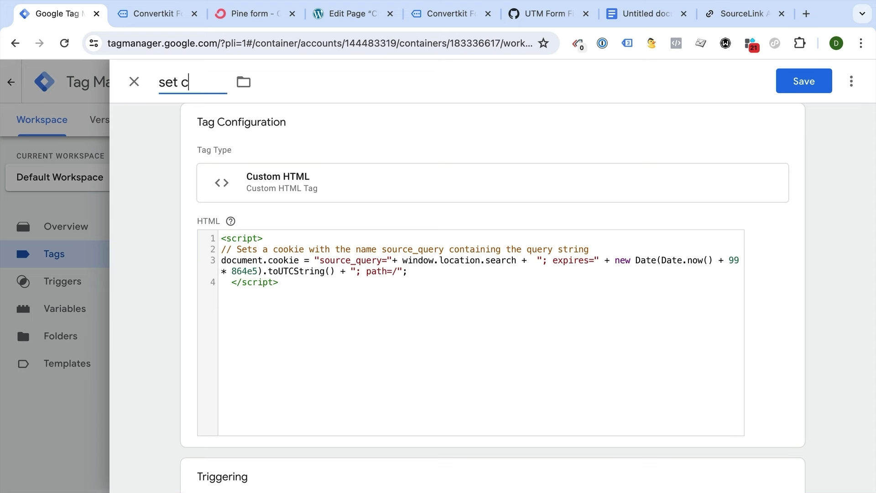
type("ookie - query string")
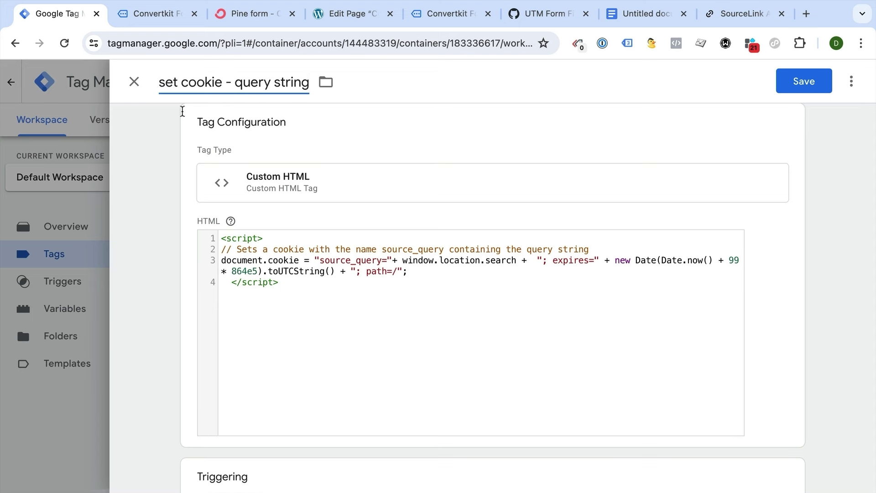
scroll(293, 336, "down", 4)
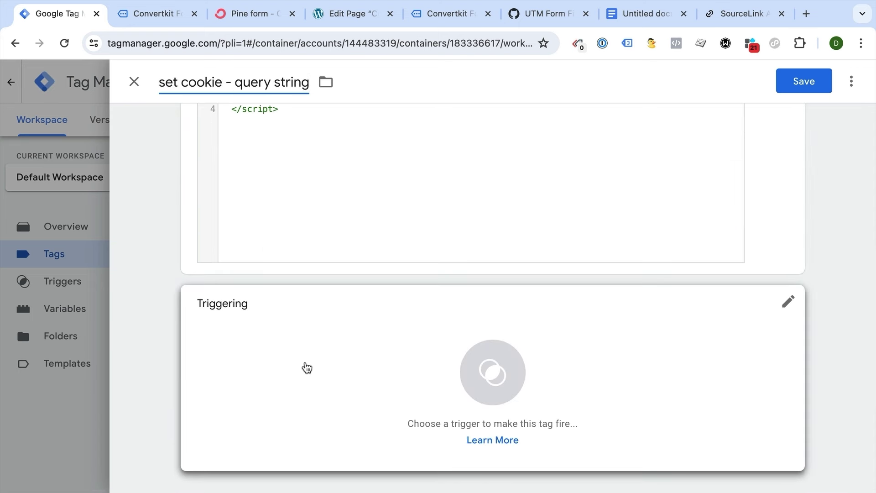
left_click(307, 368)
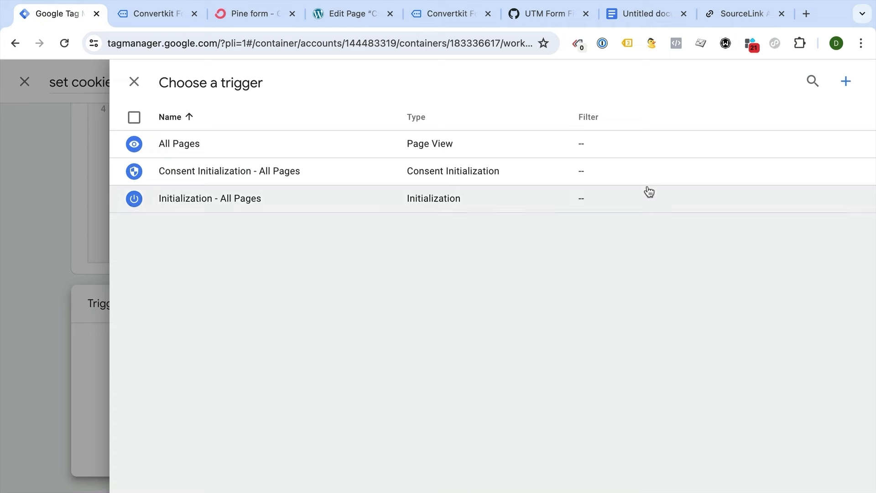
- Add a Page View trigger 'pv - utm_medium' firing when Page URL contains utm_medium
left_click(845, 82)
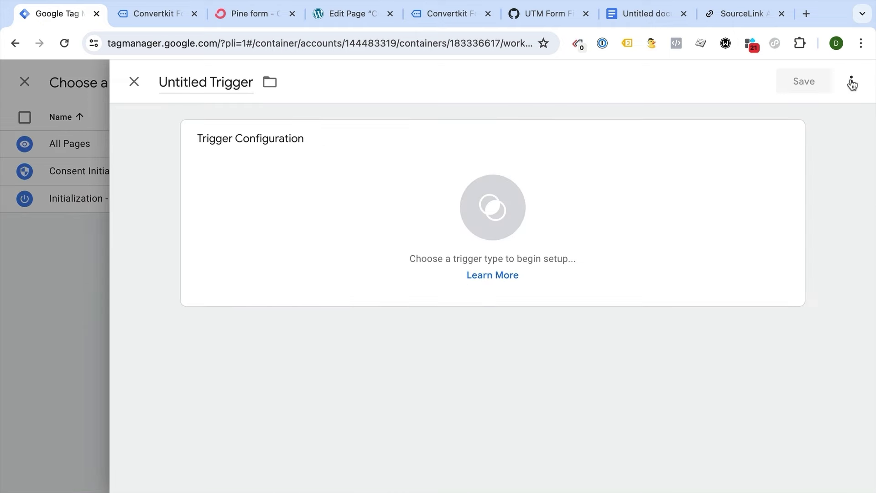
left_click(461, 214)
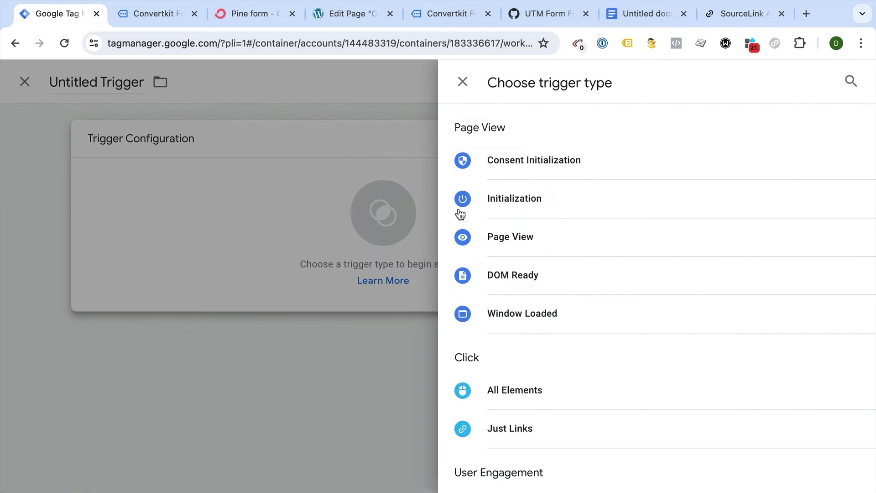
left_click(500, 250)
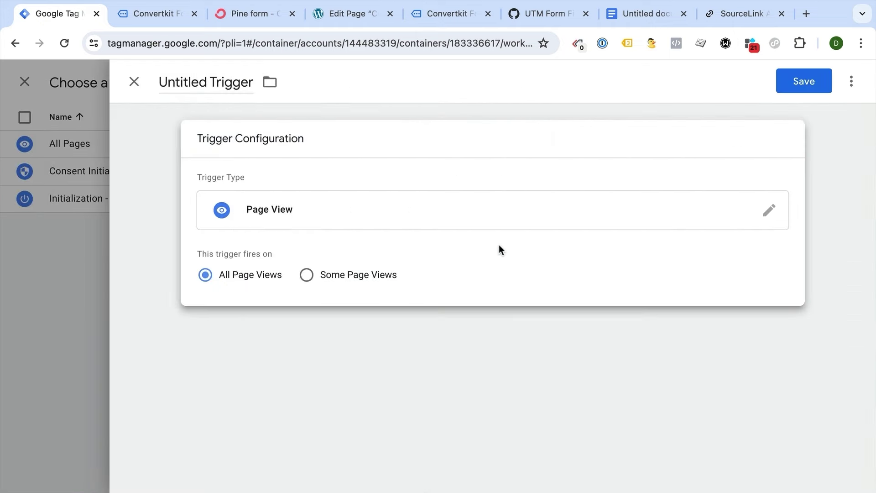
left_click(338, 277)
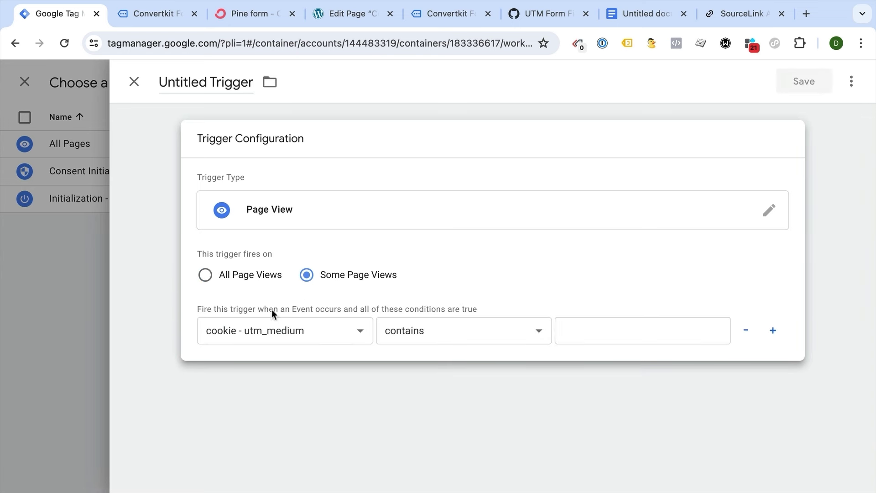
left_click(256, 328)
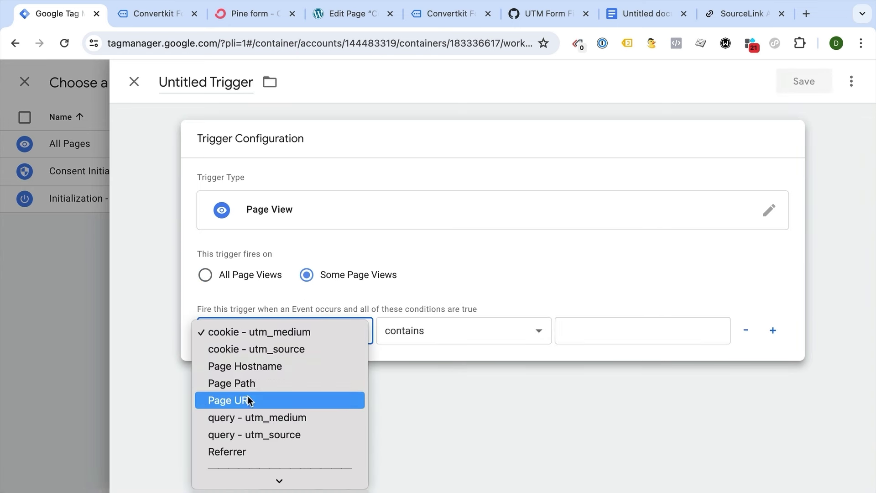
left_click(221, 399)
left_click(620, 332)
type("utm_medium")
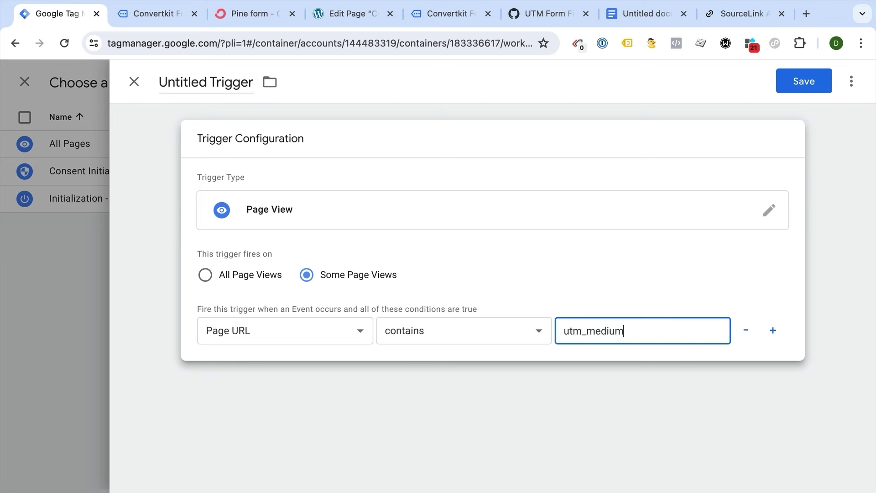
left_click(205, 82)
type("pv - utm_medium")
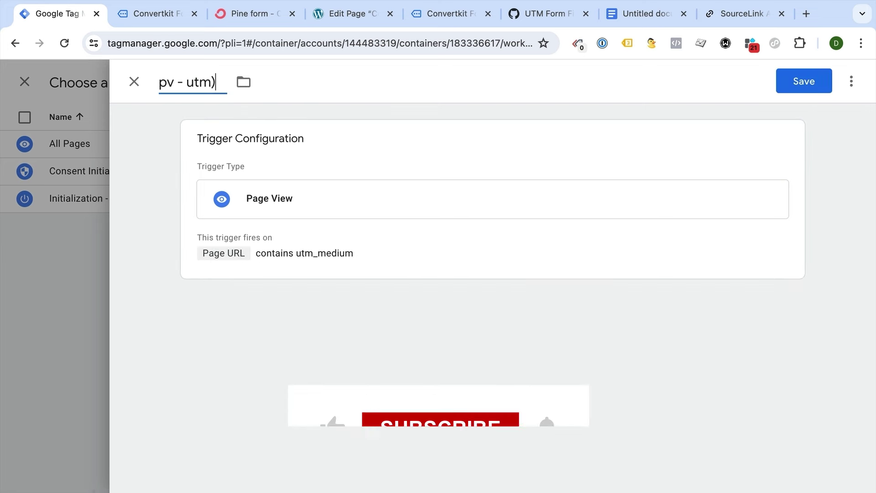
left_click(806, 89)
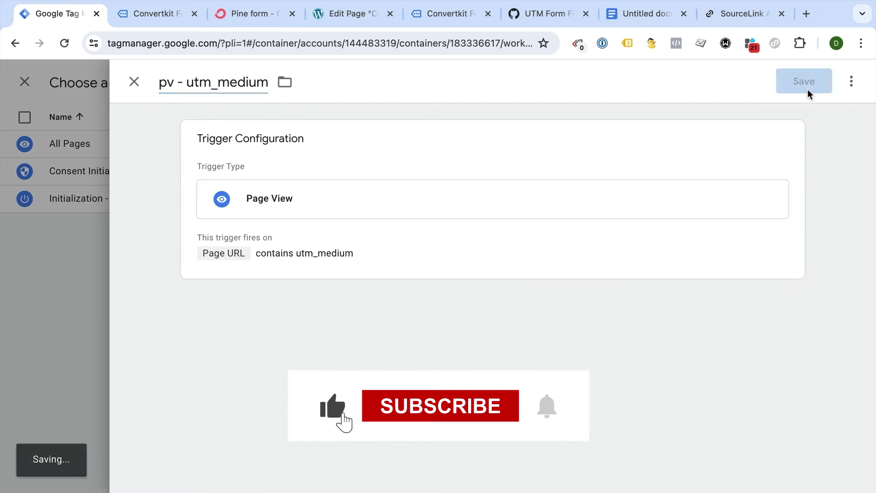
scroll(413, 274, "up", 3)
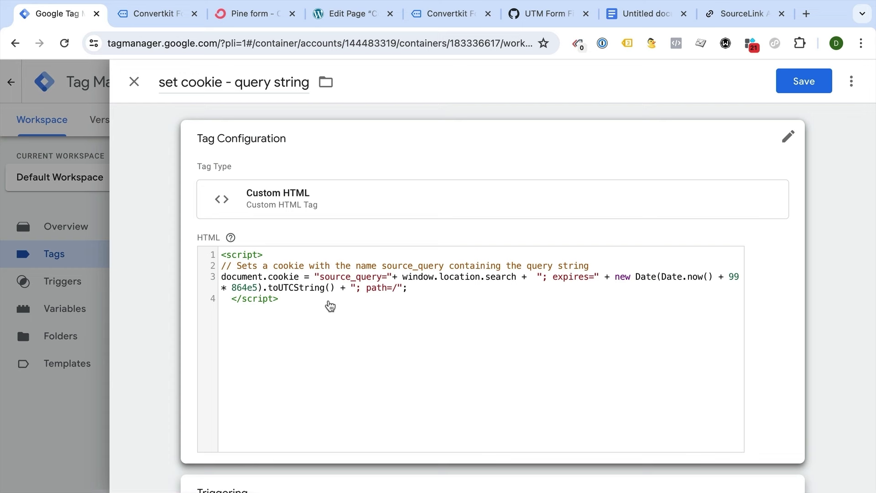
- Save the 'set cookie - query string' tag and launch Preview mode
left_click(780, 91)
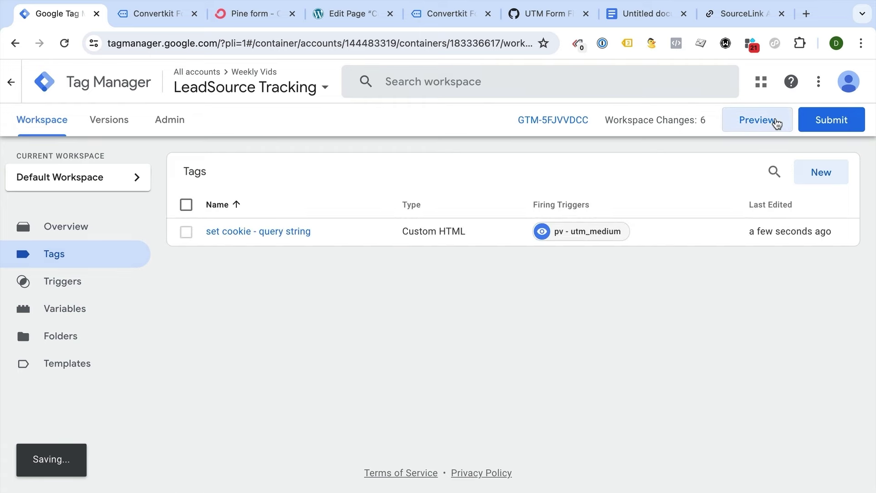
left_click(774, 121)
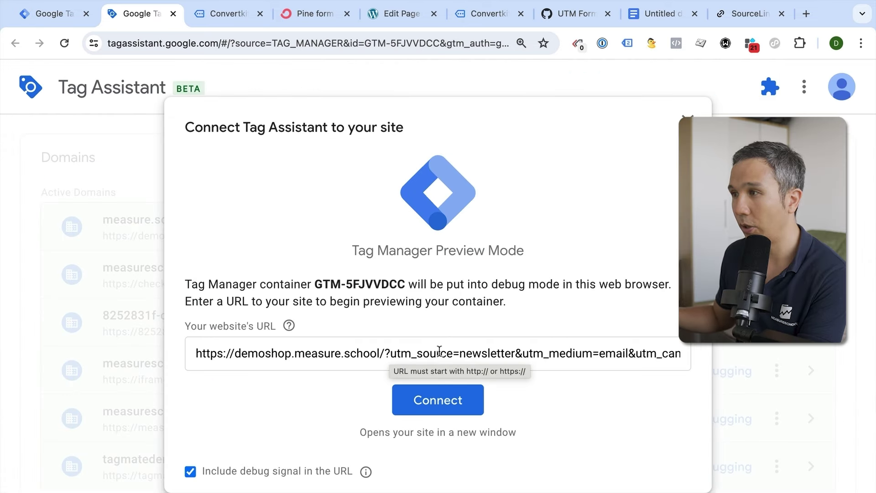
- Connect preview to the UTM-tagged demoshop URL and confirm 'set cookie - query string' fired on Container Loaded
left_click(459, 395)
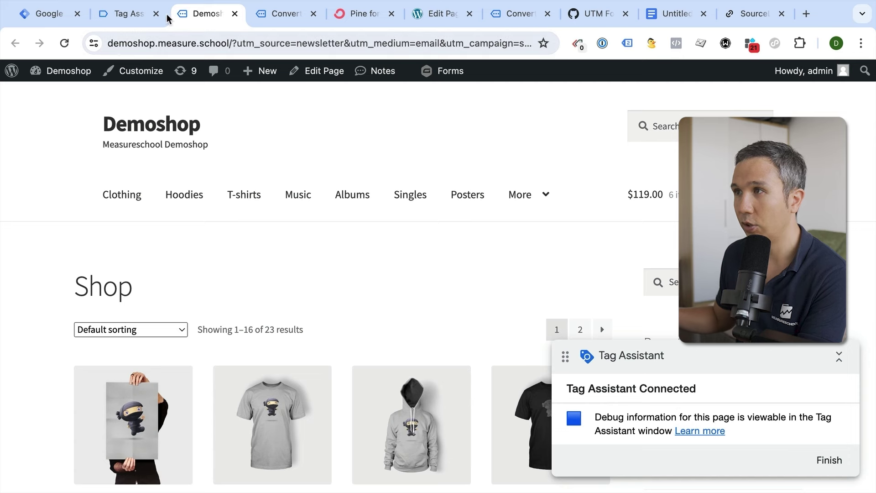
left_click(135, 14)
left_click(475, 385)
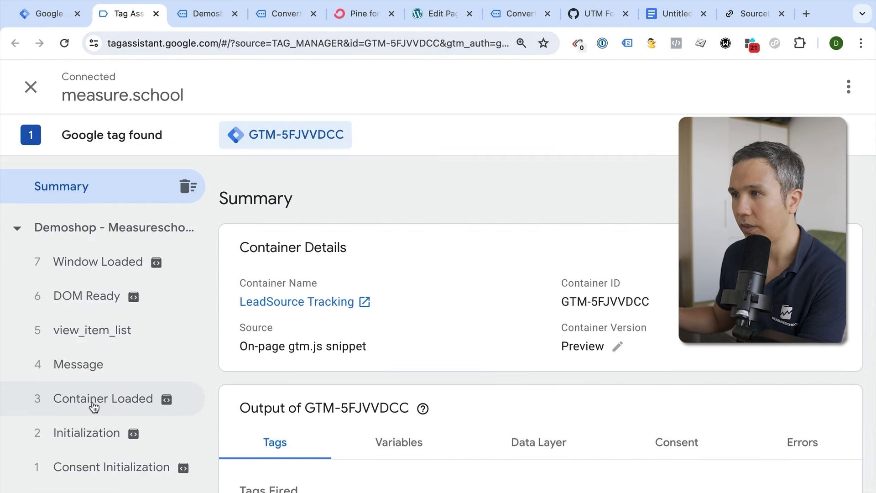
left_click(94, 406)
scroll(254, 379, "down", 2)
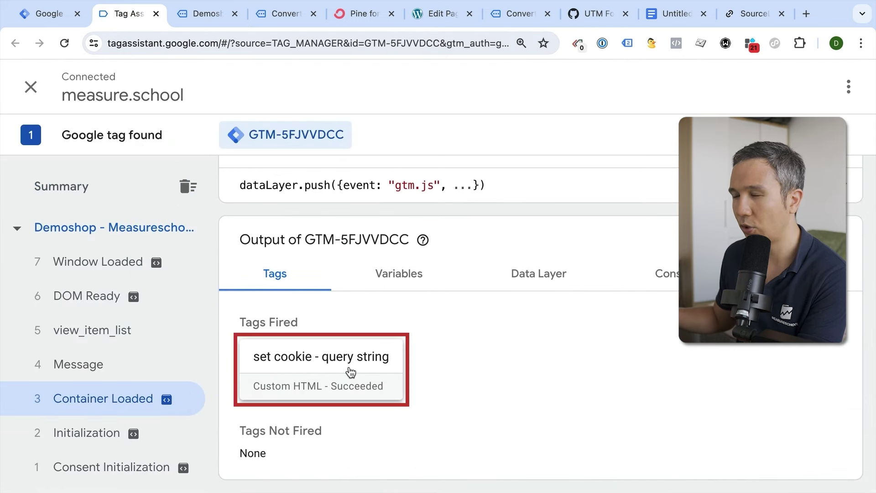
left_click(189, 14)
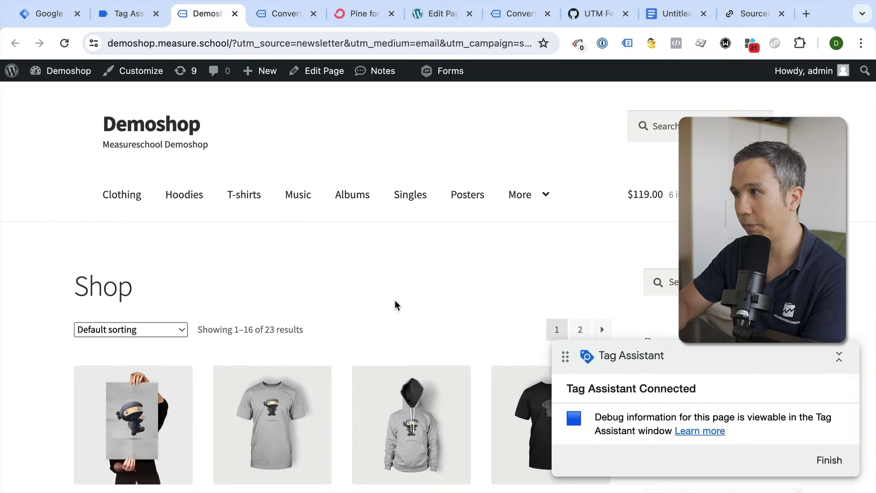
- Open Chrome DevTools to the stored cookies for demoshop.measure.school
left_click(860, 43)
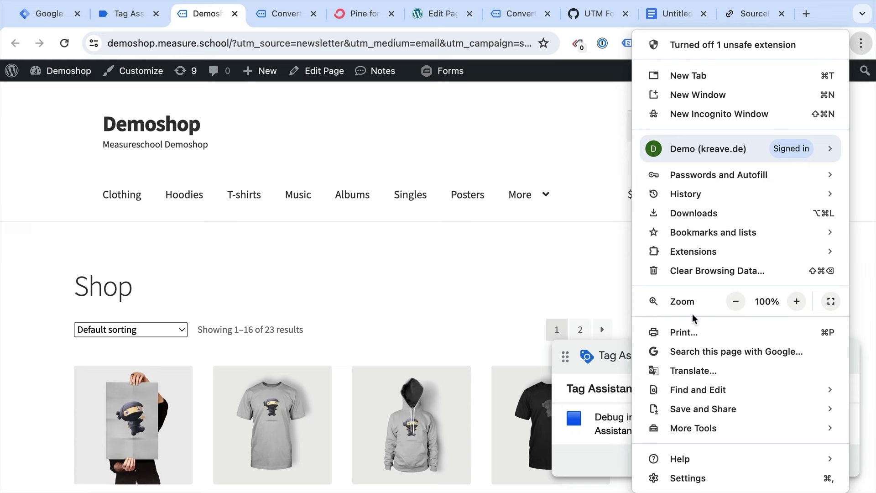
mouse_move(675, 429)
left_click(550, 477)
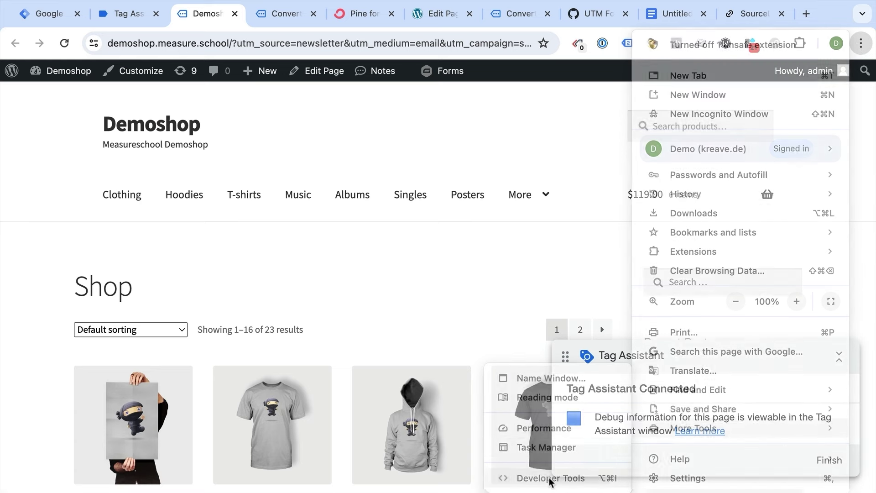
left_click(517, 175)
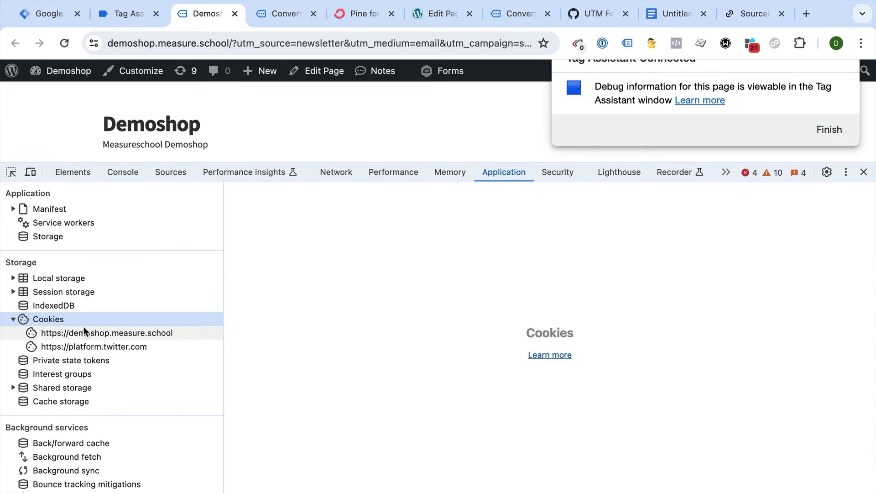
left_click(68, 331)
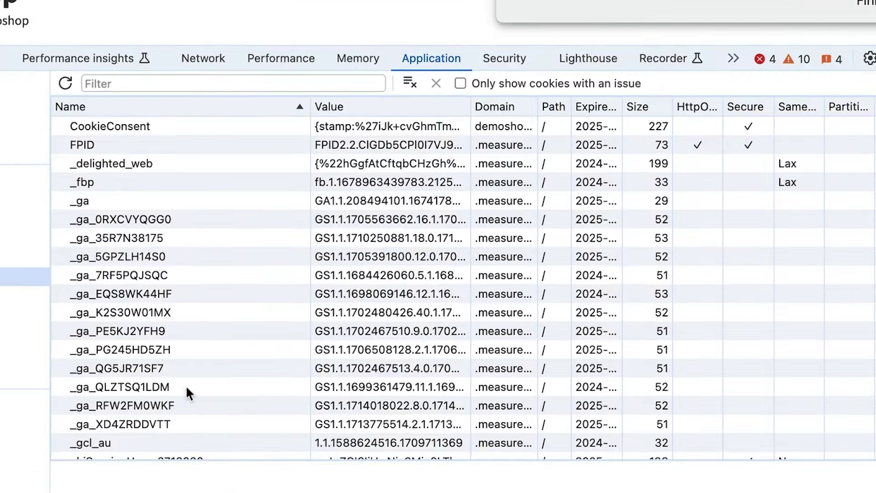
- Verify the source_query cookie holds the full UTM query string, then close DevTools
scroll(187, 387, "down", 10)
scroll(188, 391, "down", 3)
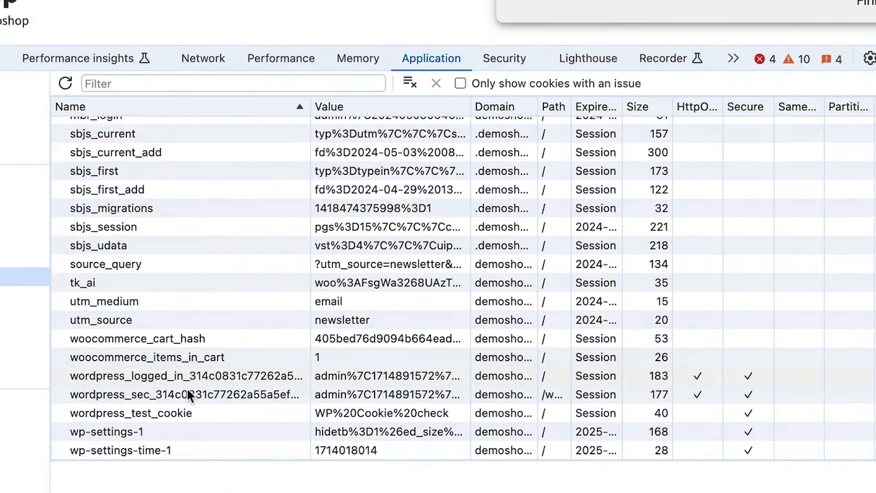
scroll(187, 387, "up", 10)
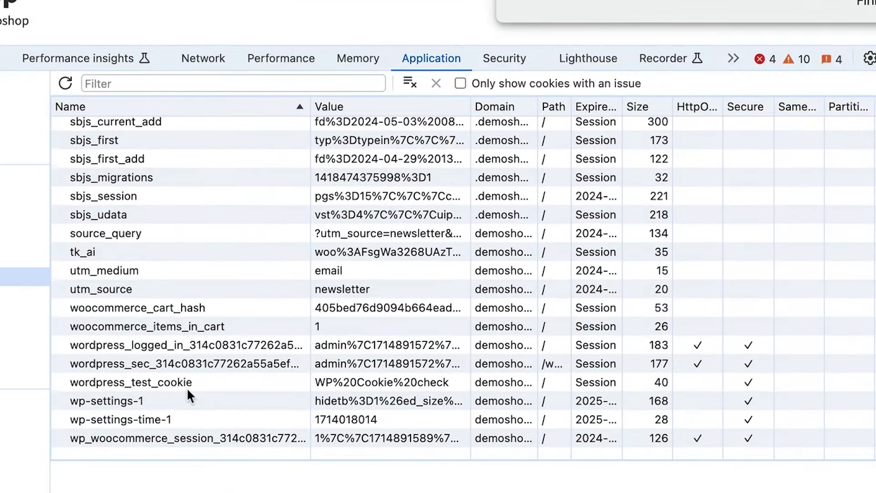
scroll(160, 420, "down", 4)
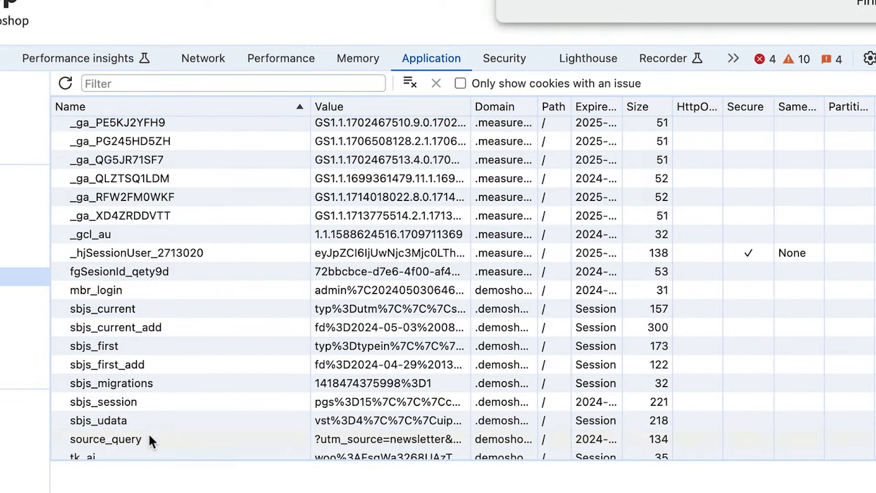
left_click(149, 434)
scroll(196, 412, "down", 2)
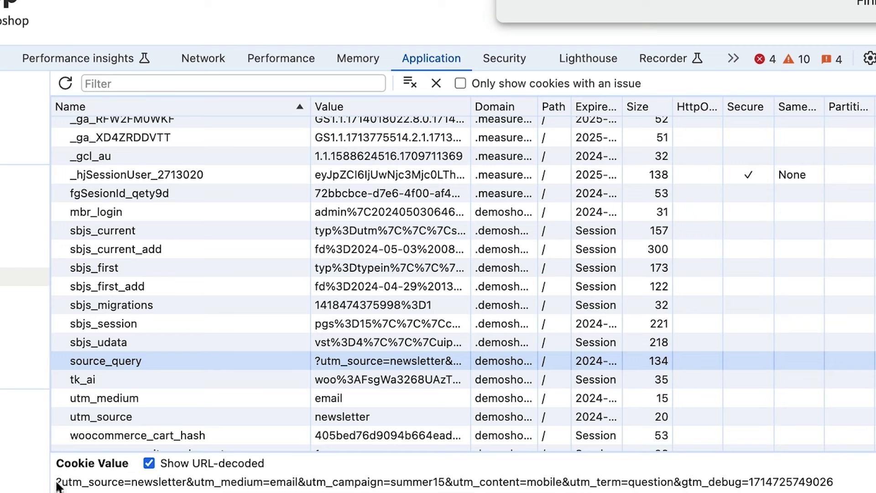
left_click(58, 486)
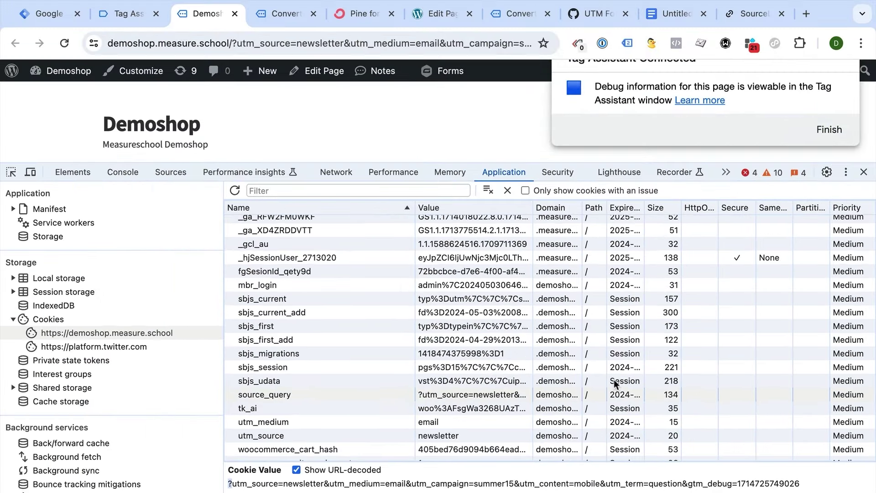
left_click(864, 172)
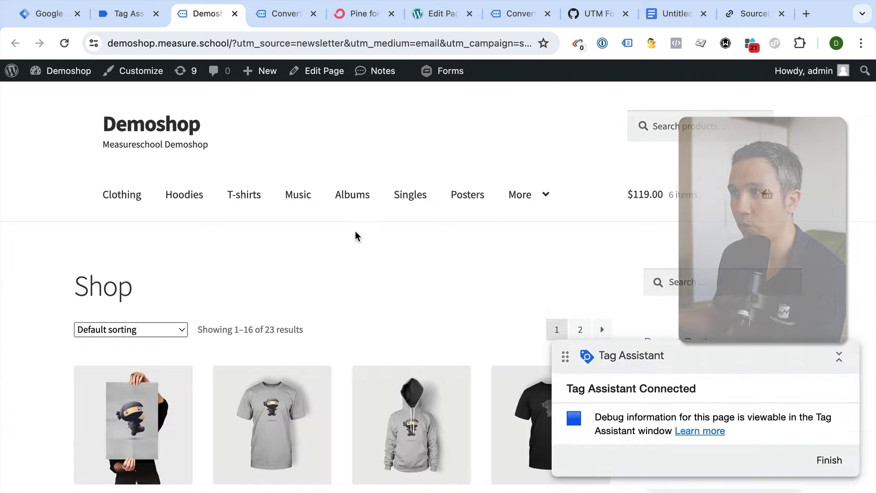
- Open the demoshop's Convertkit Form page via the Music menu, then start a new Tag Manager tag
left_click(304, 194)
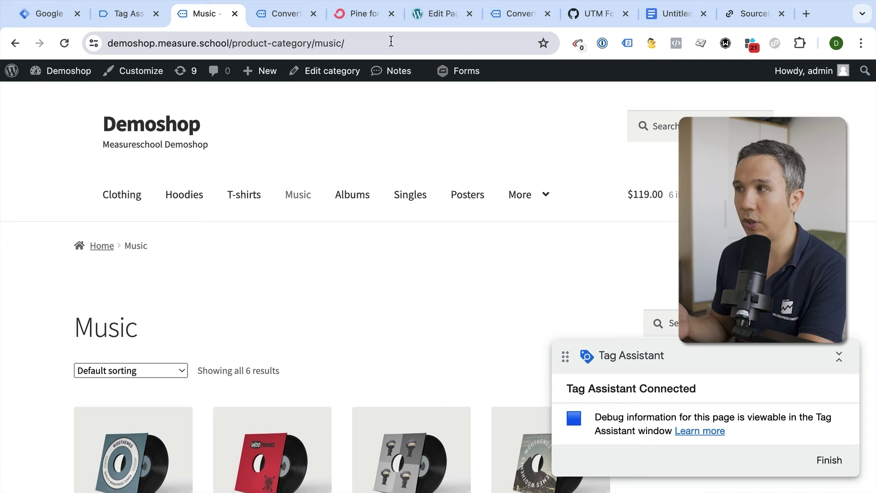
mouse_move(529, 195)
scroll(524, 289, "down", 10)
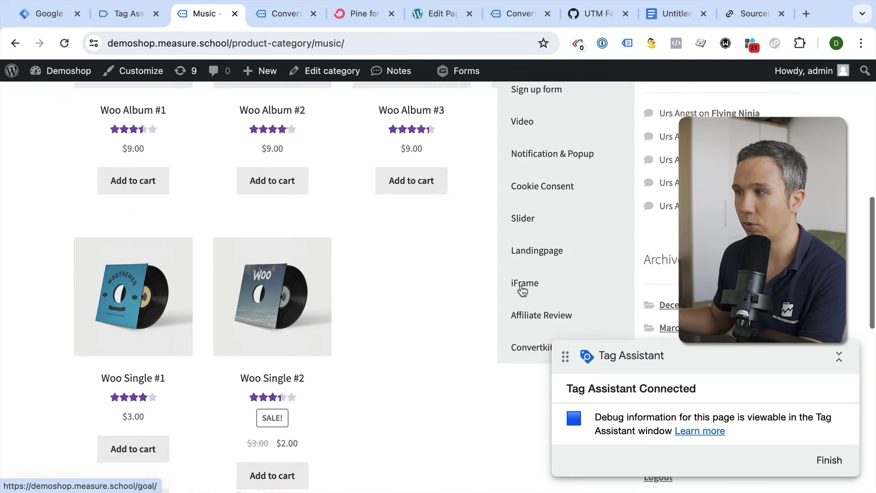
left_click(527, 296)
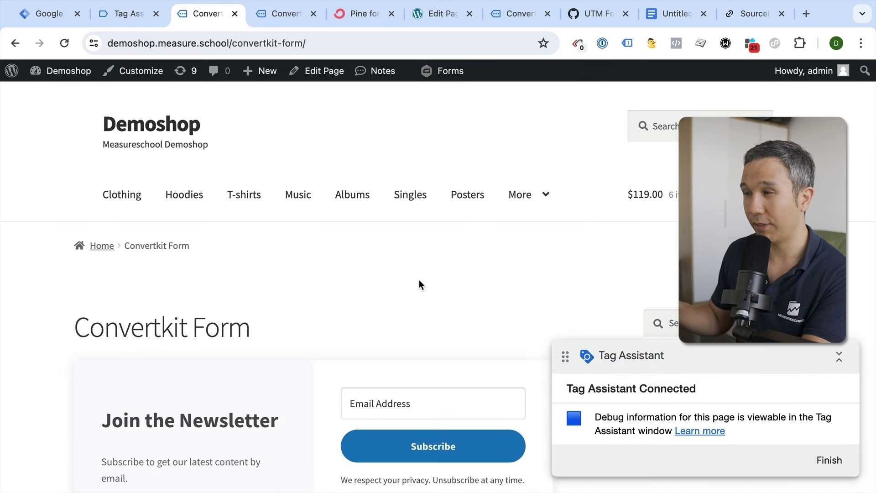
scroll(419, 283, "down", 6)
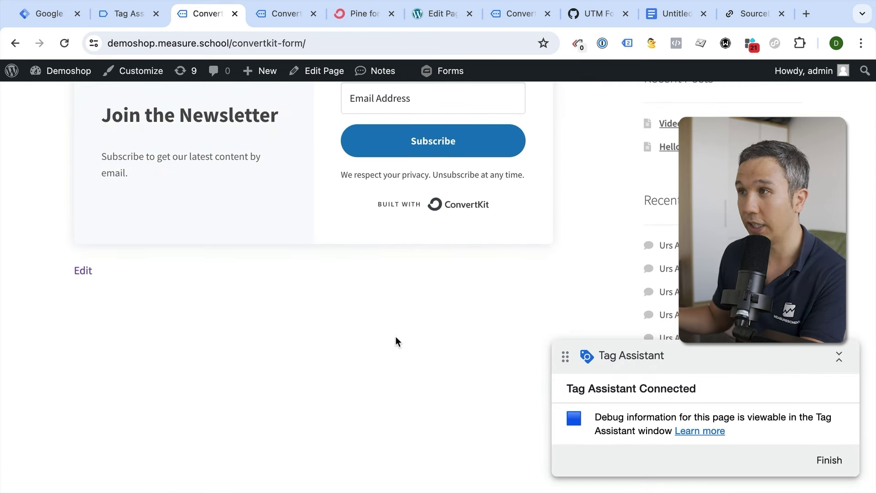
left_click(45, 23)
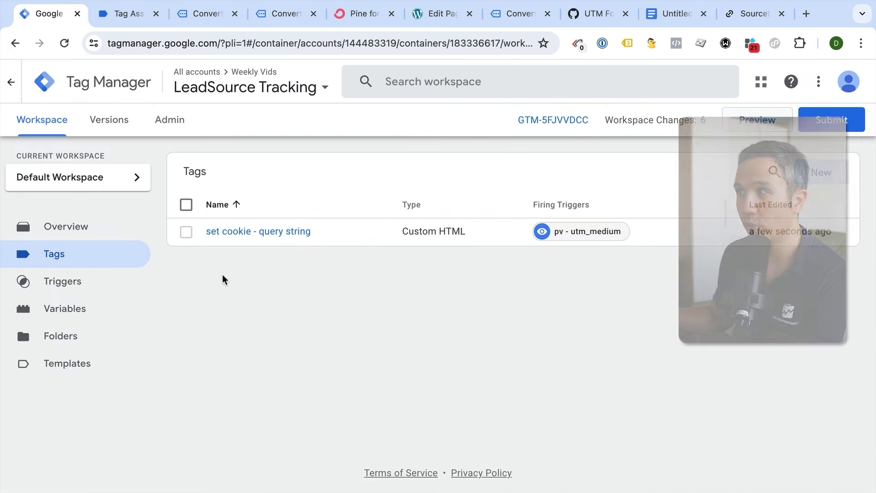
left_click(823, 171)
- Set the new tag's type to Custom HTML
left_click(465, 224)
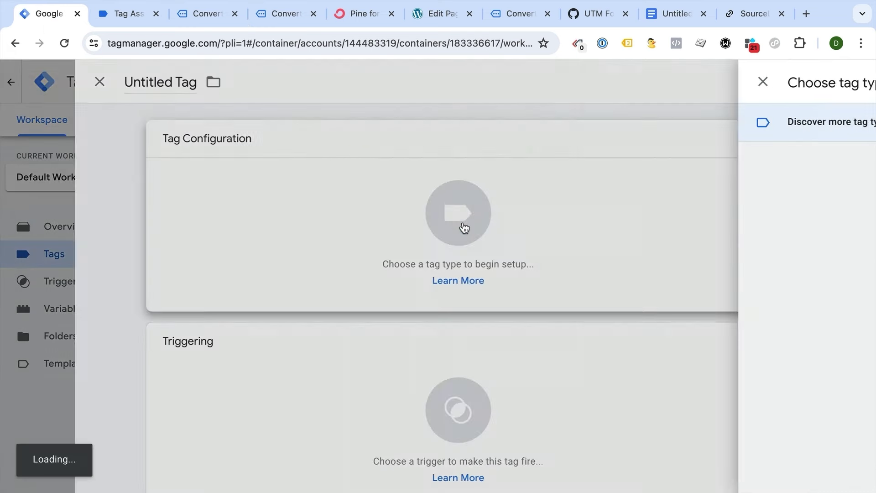
scroll(551, 303, "down", 3)
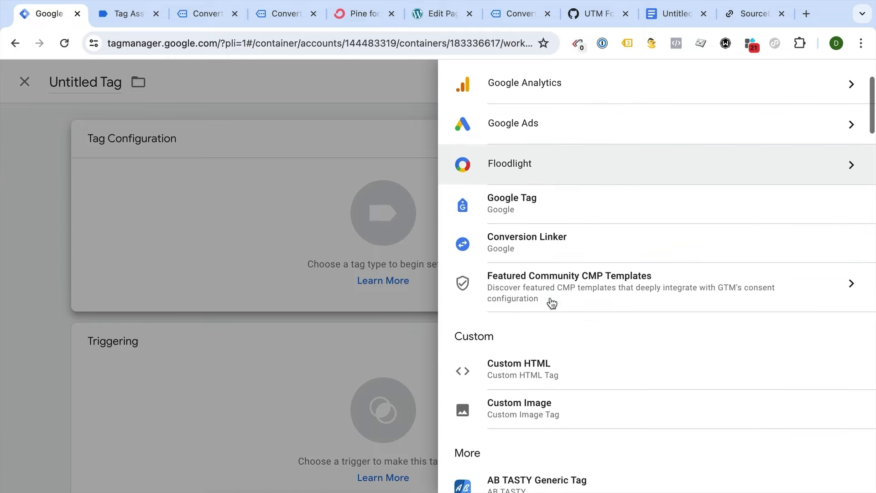
left_click(530, 378)
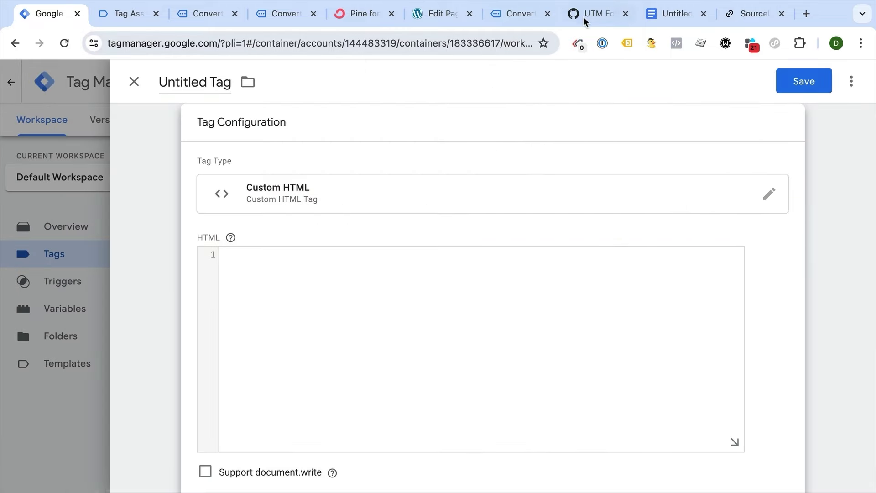
- Paste the gist's Source Form Fill script, mapping source_query UTM values to form fields, into the HTML box
left_click(590, 14)
scroll(435, 213, "down", 4)
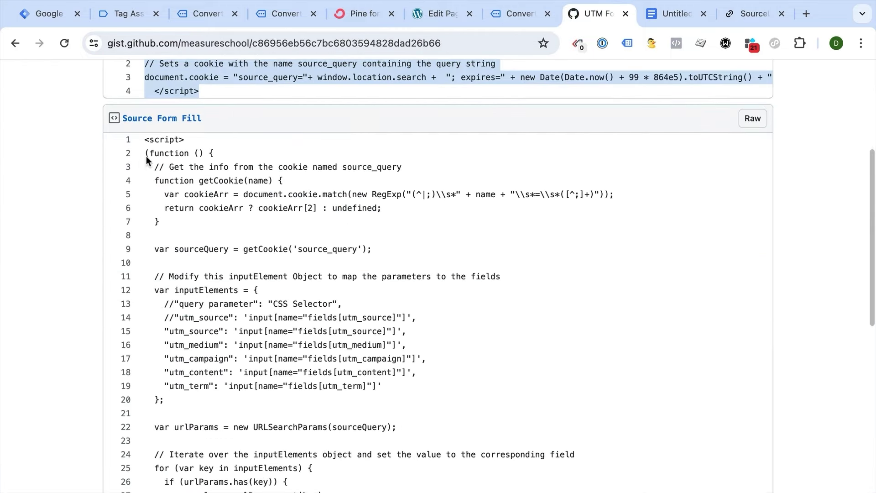
left_click_drag(144, 138, 258, 299)
key("ctrl+c")
left_click(48, 13)
left_click(299, 313)
key("ctrl+v")
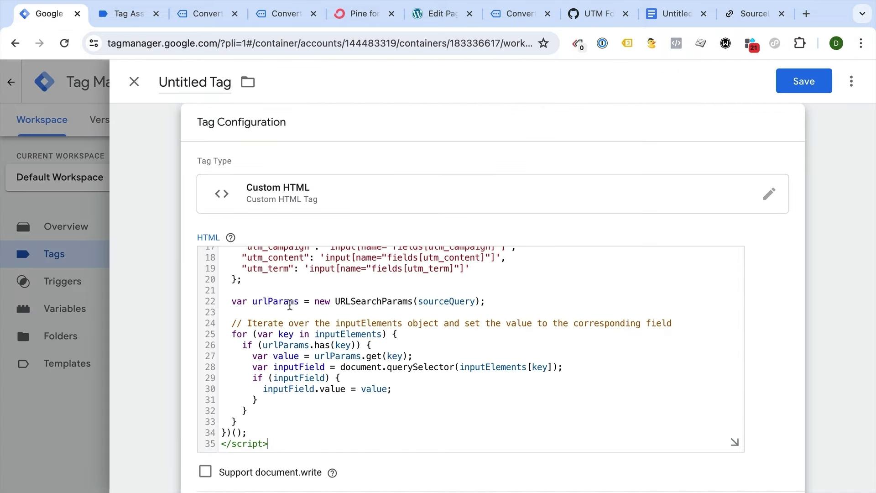
scroll(301, 323, "up", 5)
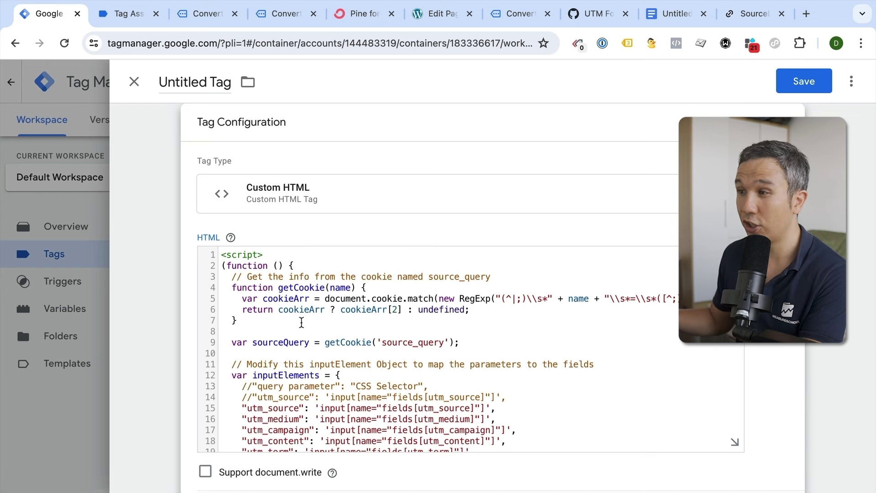
scroll(301, 322, "down", 2)
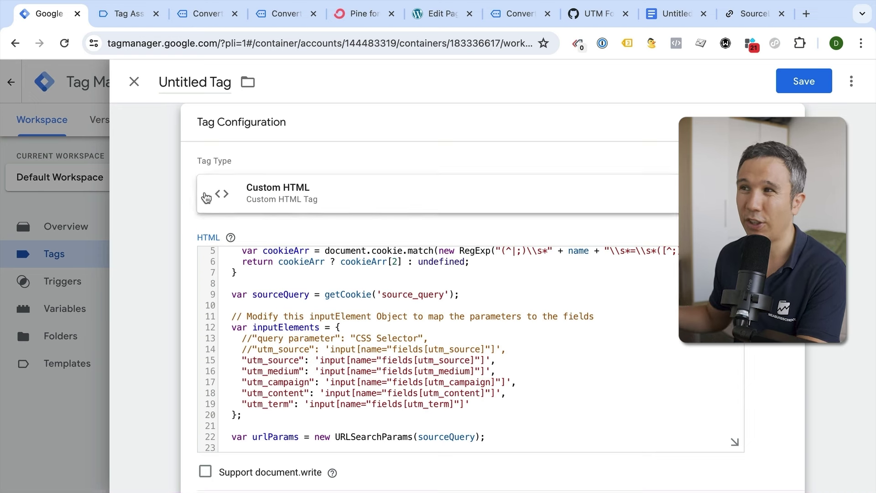
left_click(133, 16)
- On the Convertkit Form page, inspect the Email Address field and copy the form element's CSS selector
left_click(189, 18)
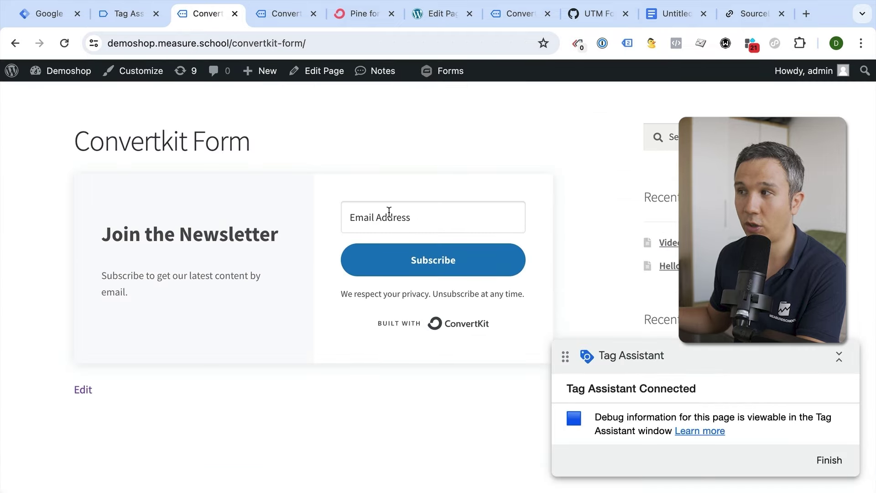
right_click(388, 212)
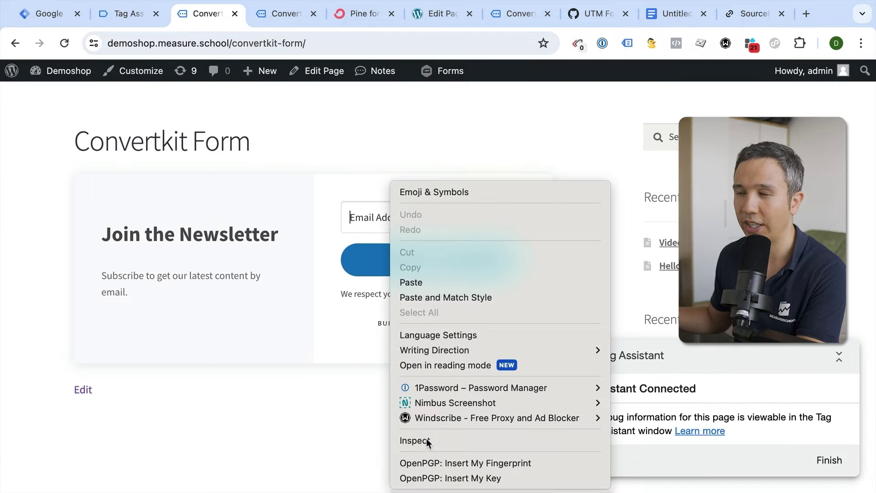
left_click(426, 439)
scroll(384, 405, "up", 3)
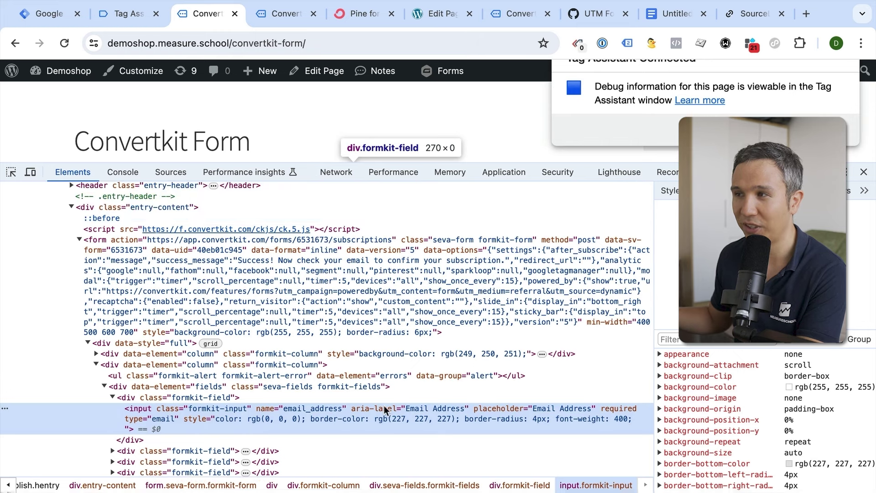
scroll(384, 405, "up", 2)
right_click(102, 290)
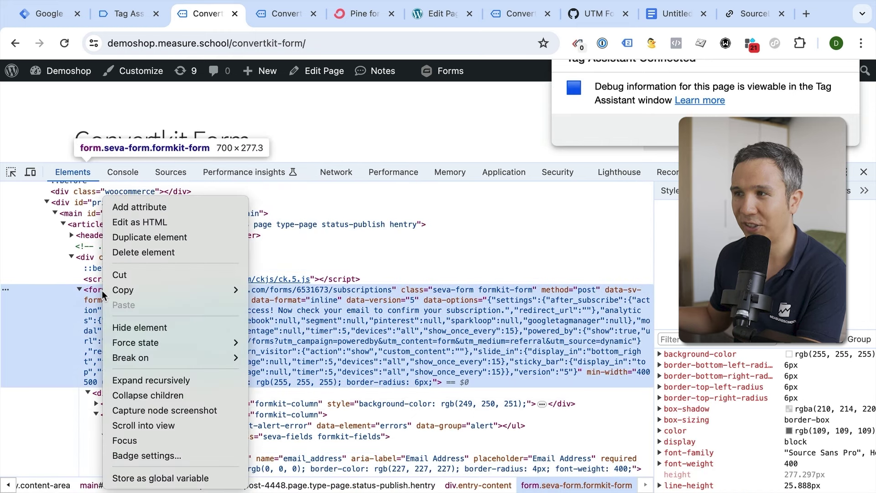
mouse_move(127, 293)
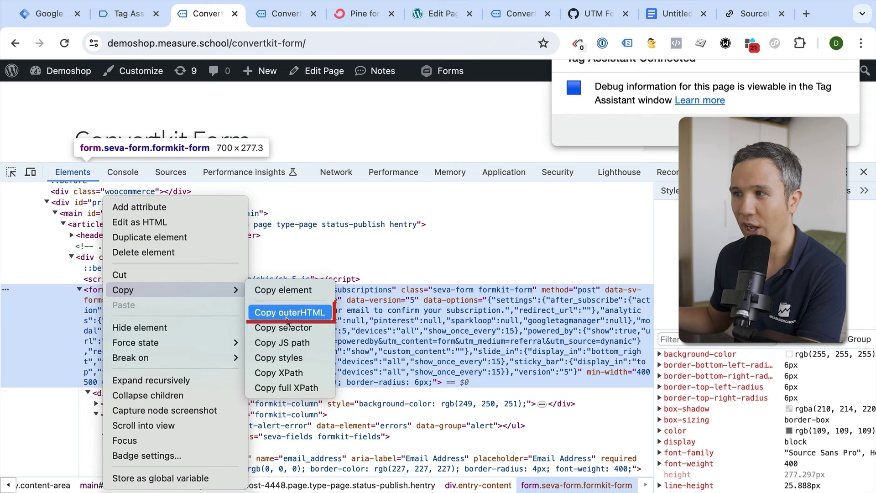
left_click(407, 330)
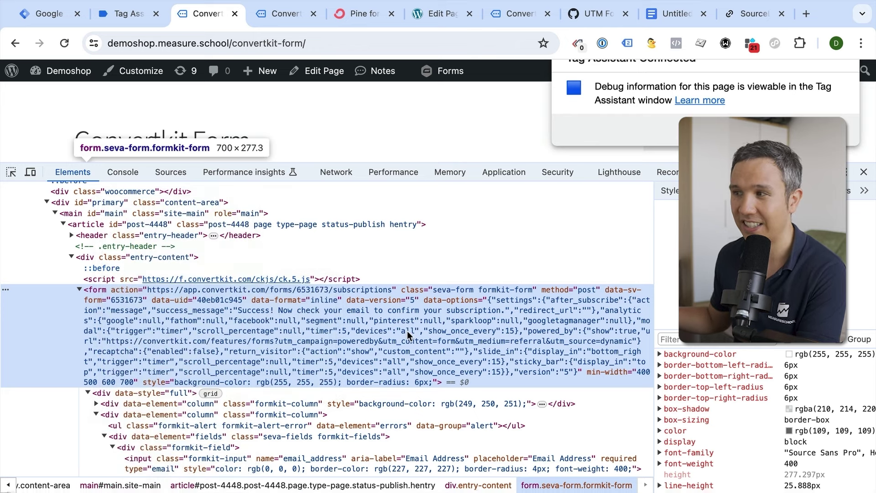
- Inspect the hidden UTM_CAMPAIGN input's name attribute, then return to Tag Assistant
scroll(407, 330, "down", 5)
scroll(407, 330, "down", 1)
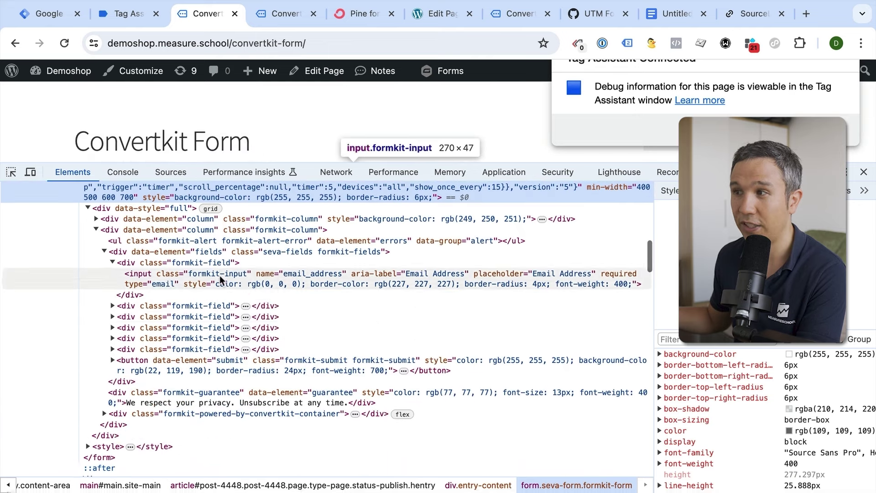
left_click(113, 305)
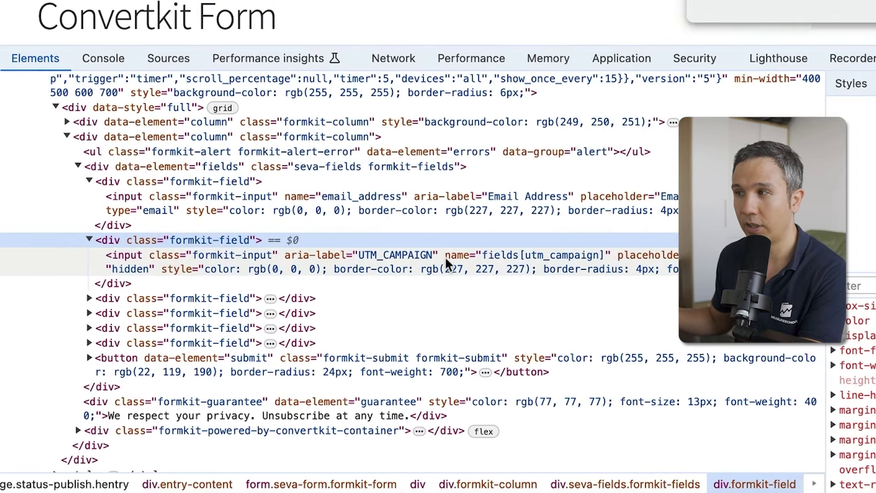
left_click(375, 318)
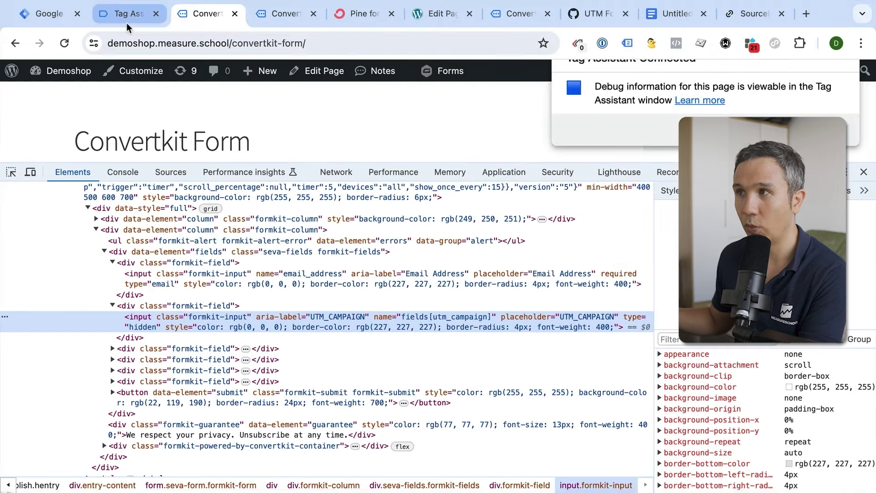
left_click(127, 22)
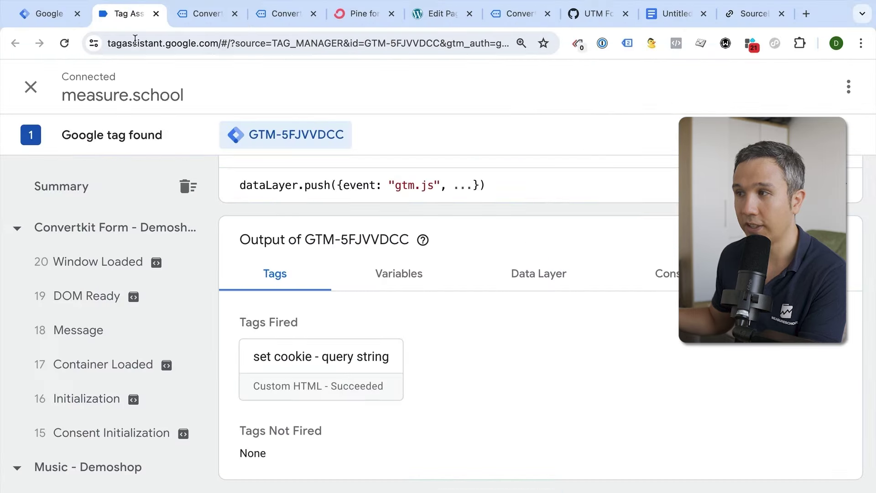
- Review the utm_campaign and utm_source field selectors in the tag's Custom HTML code
left_click(68, 18)
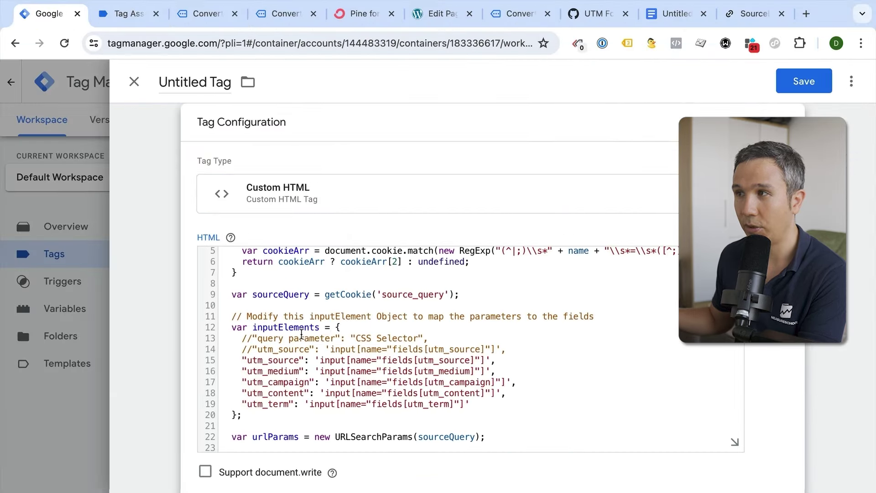
scroll(301, 335, "down", 3)
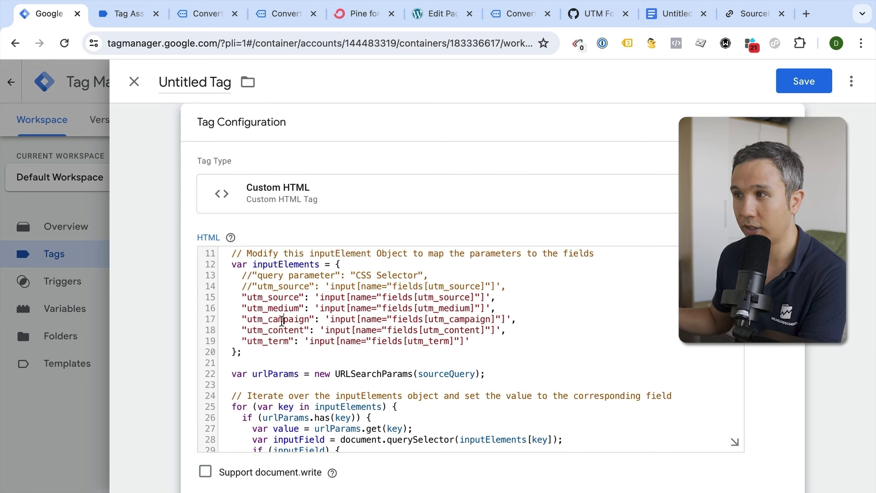
left_click_drag(331, 319, 513, 322)
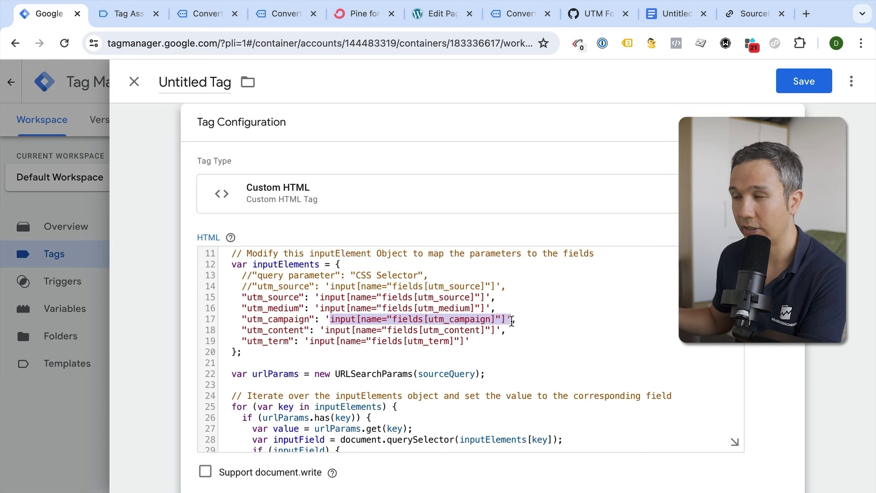
left_click(433, 320)
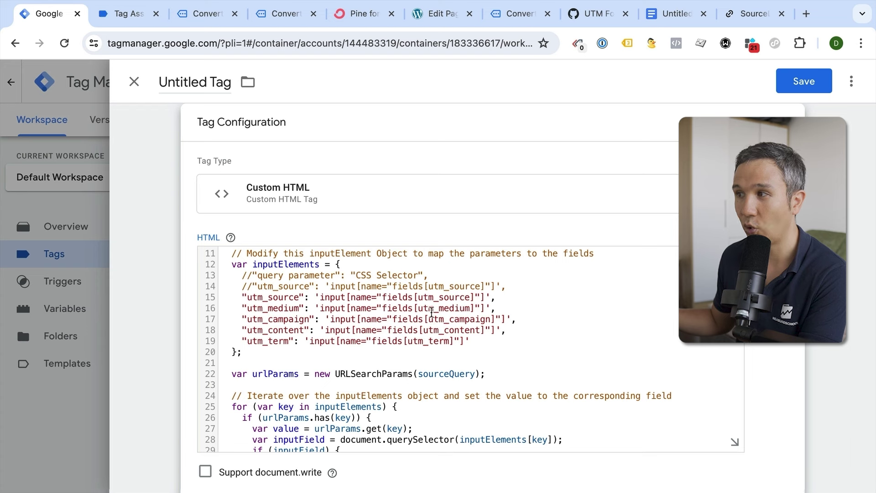
scroll(418, 345, "up", 2)
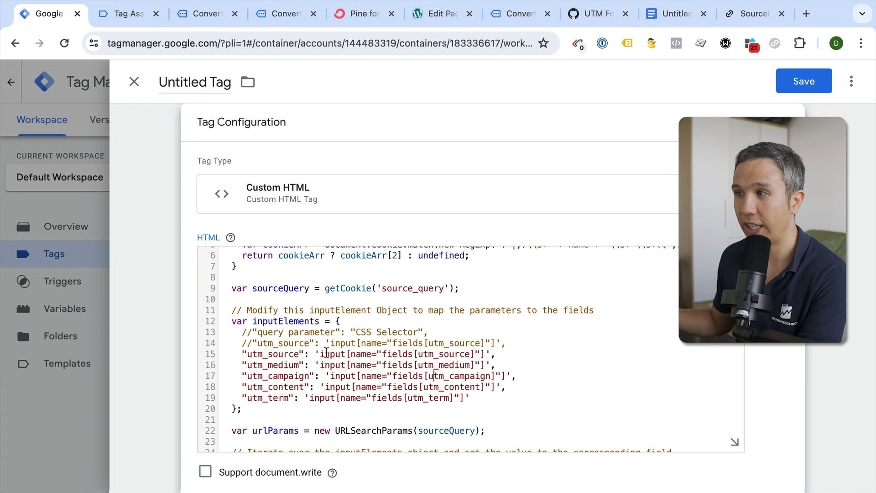
left_click_drag(243, 355, 301, 354)
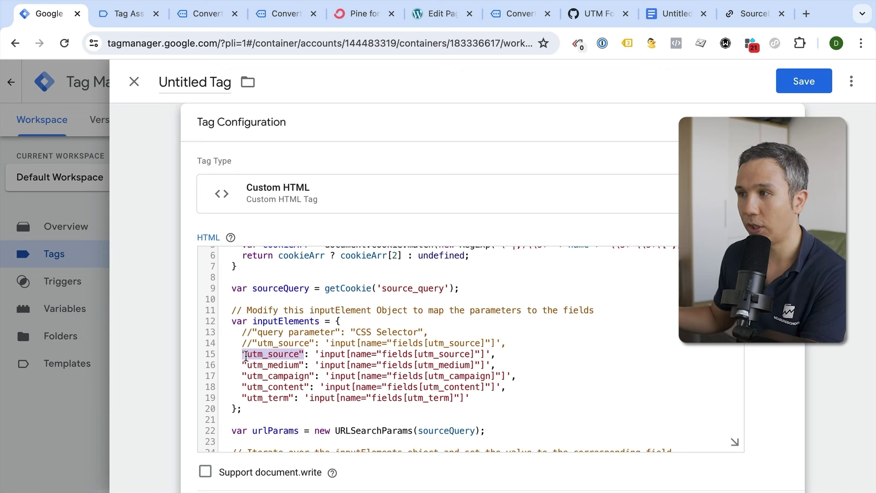
left_click_drag(247, 354, 487, 350)
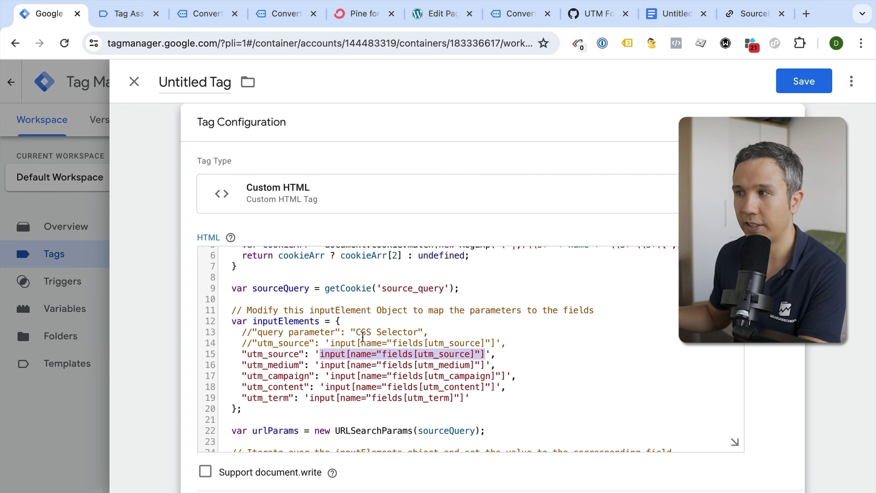
- Name the Custom HTML tag 'form fill - convertkit form'
scroll(324, 341, "down", 1)
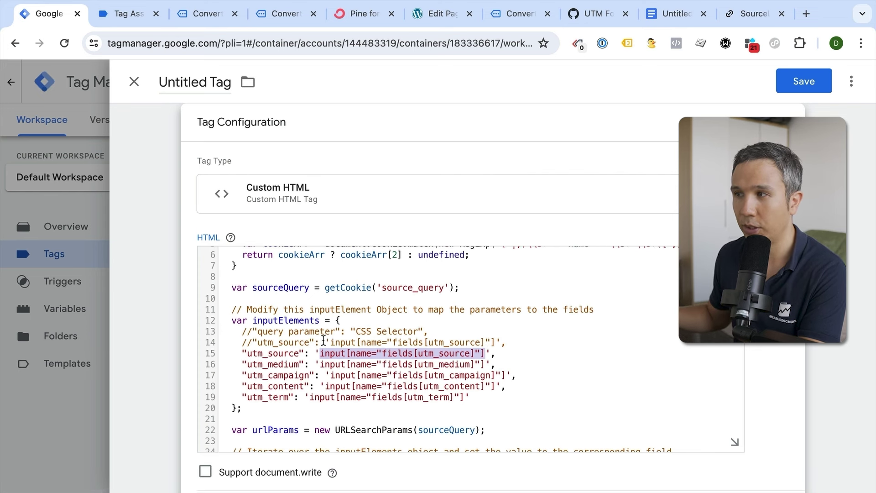
scroll(308, 338, "down", 5)
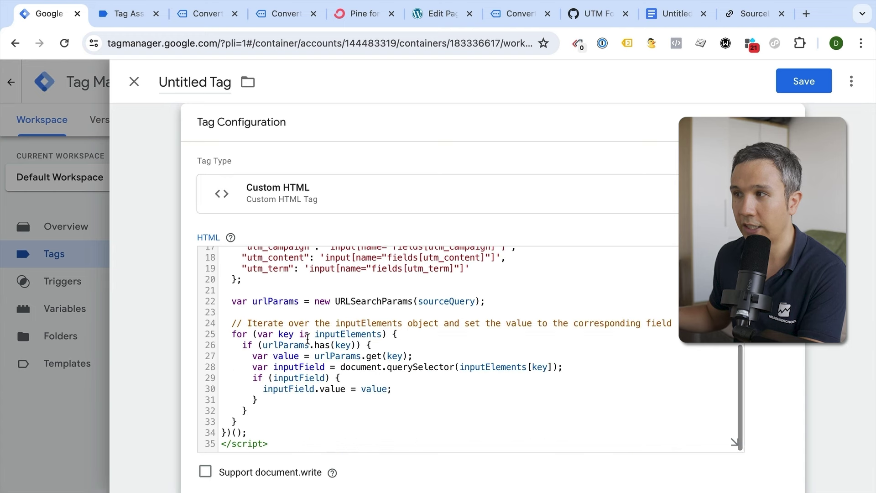
scroll(307, 338, "up", 8)
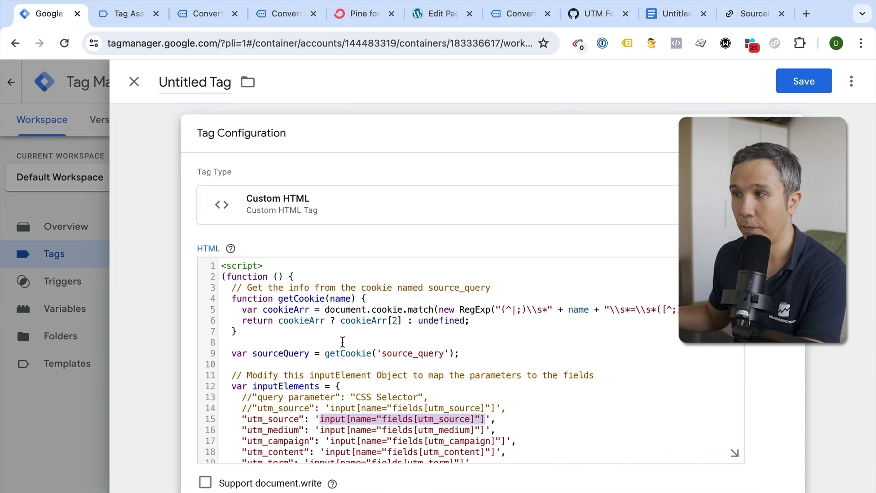
scroll(354, 315, "down", 5)
scroll(340, 411, "up", 4)
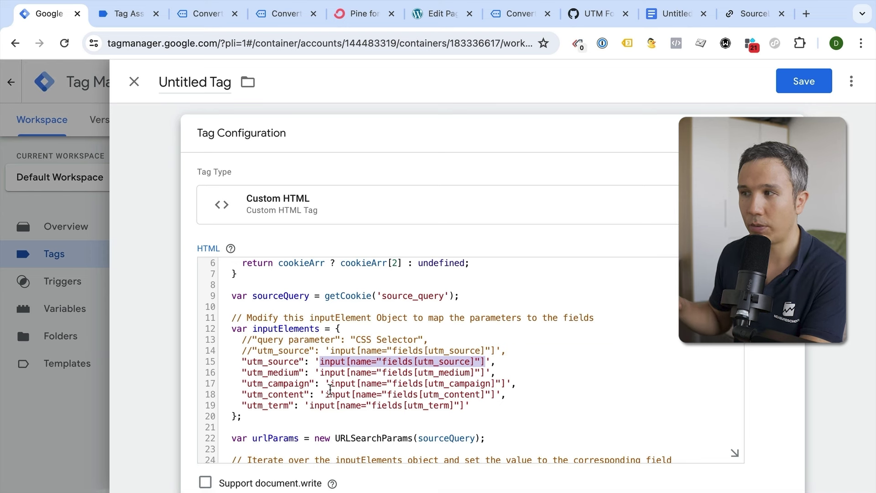
scroll(344, 361, "down", 4)
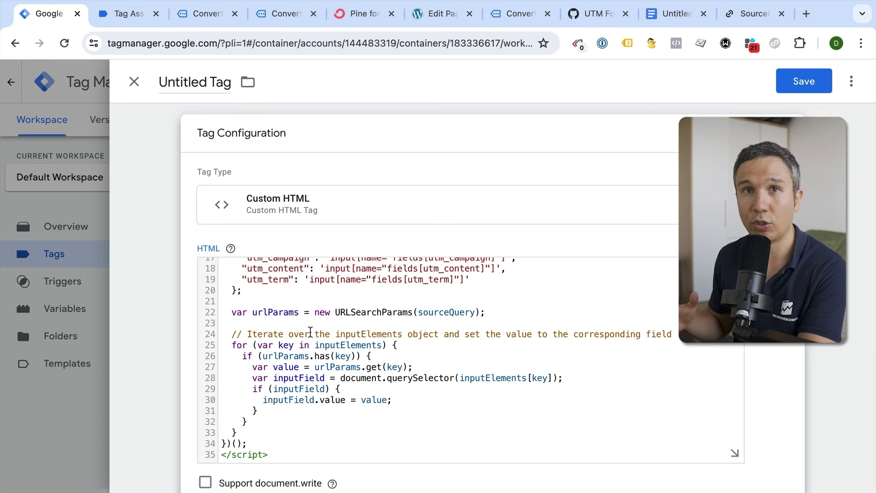
left_click(196, 82)
type("form fill -")
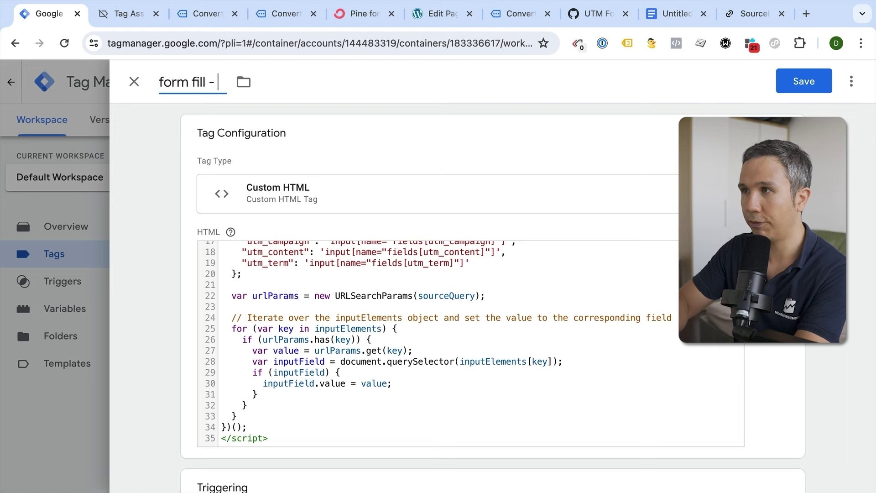
type(" convertkit form")
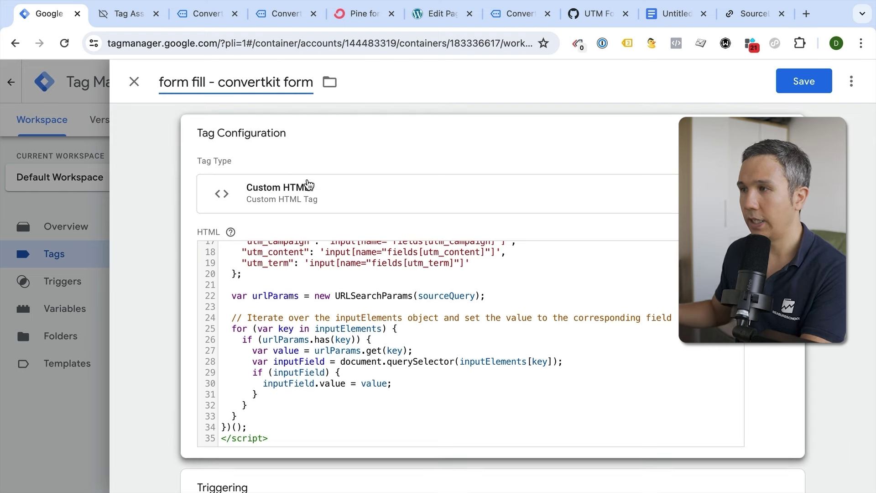
scroll(309, 185, "down", 3)
- Start a new Page View - DOM Ready trigger firing on some events, conditioned on Page Path
left_click(279, 409)
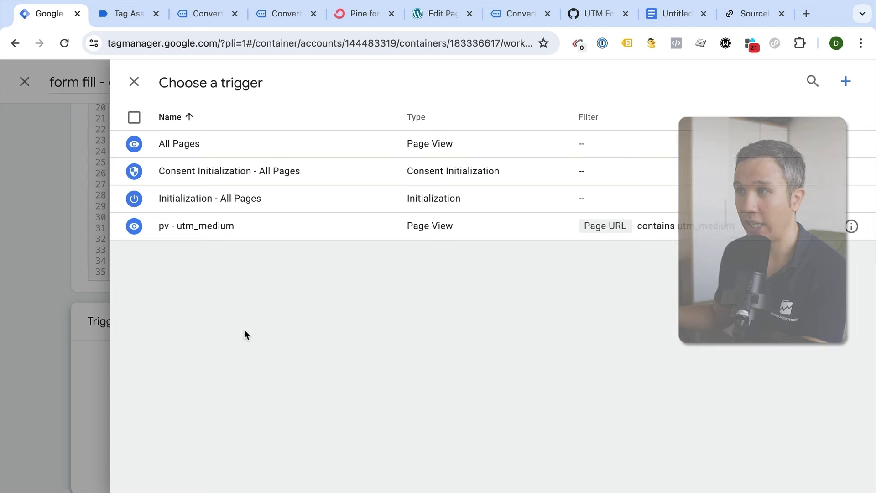
left_click(847, 82)
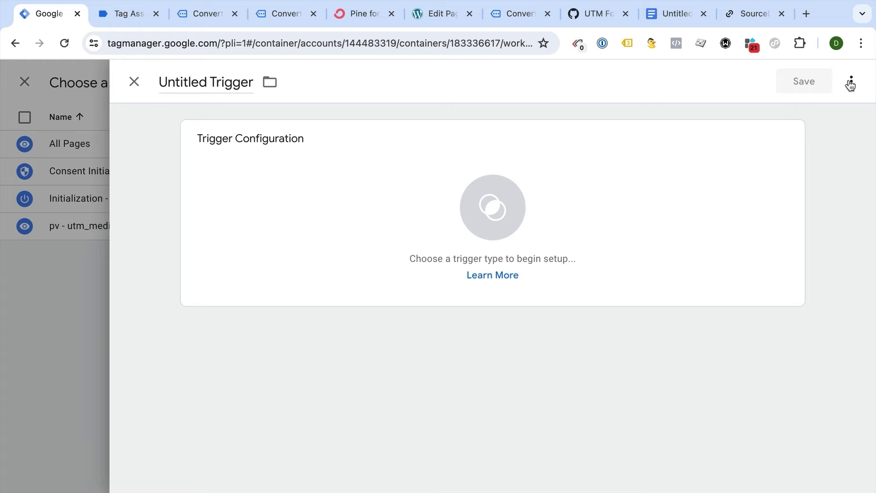
left_click(497, 230)
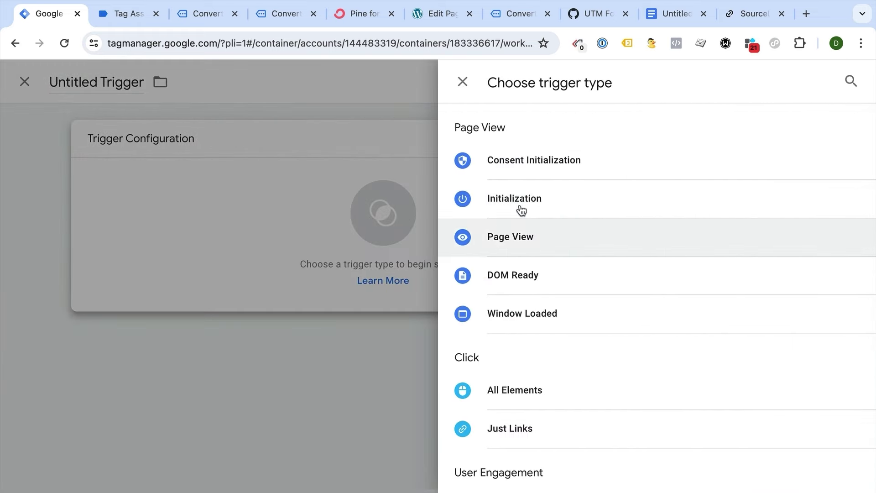
left_click(543, 275)
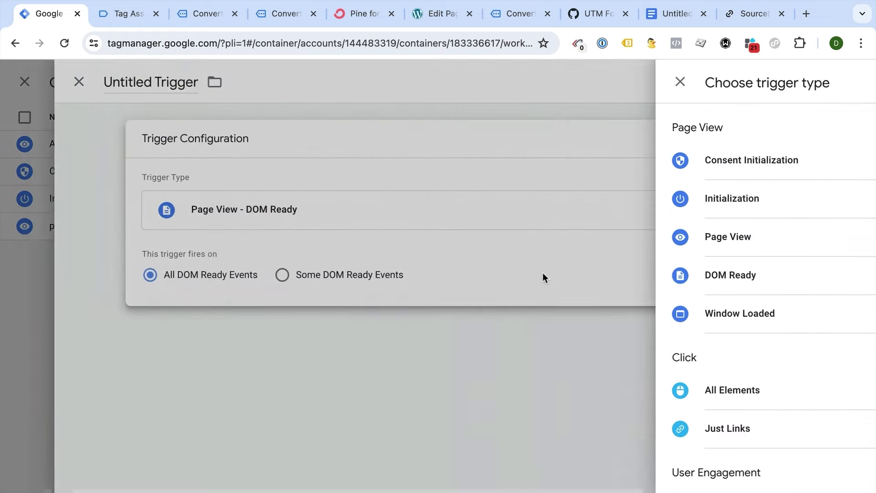
left_click(411, 276)
left_click(285, 329)
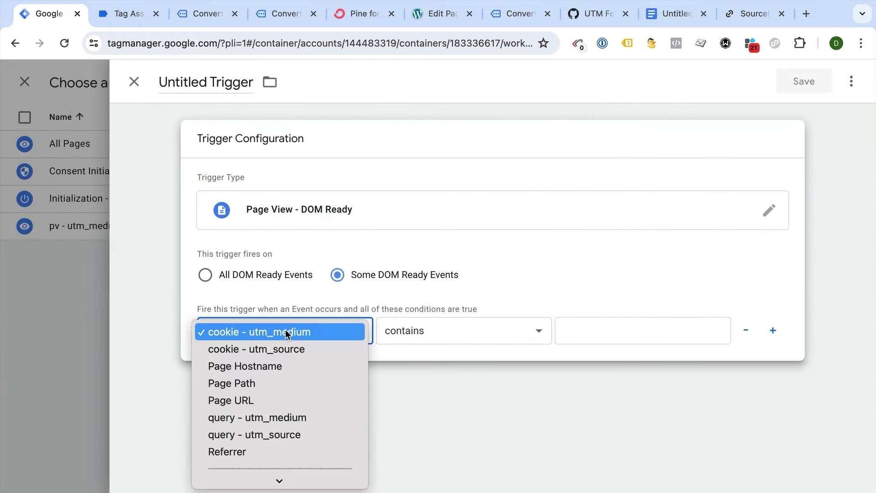
left_click(265, 383)
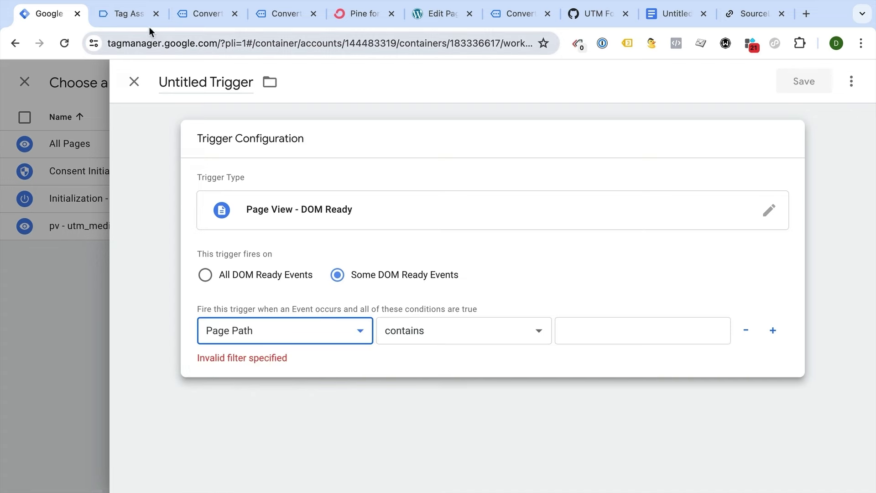
- Set the condition to Page Path contains convertkit-form and name the trigger 'dom - convertkit form'
left_click(131, 15)
left_click(198, 13)
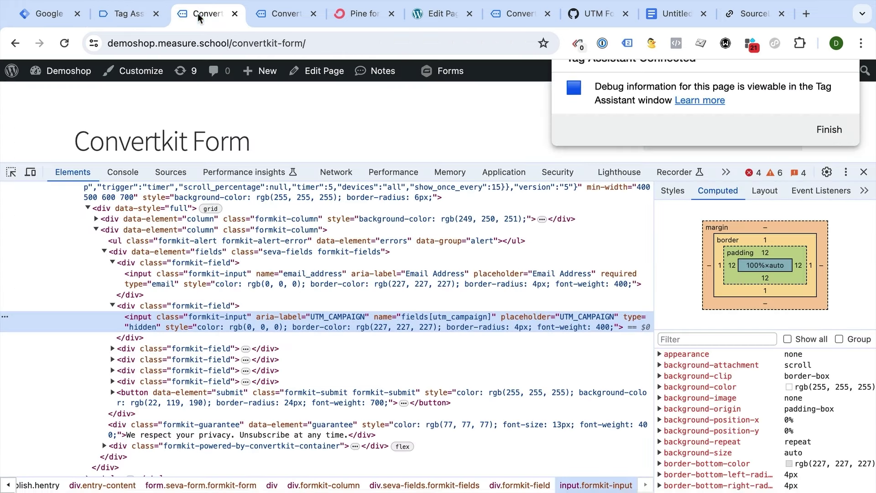
left_click_drag(231, 43, 307, 43)
key("ctrl+c")
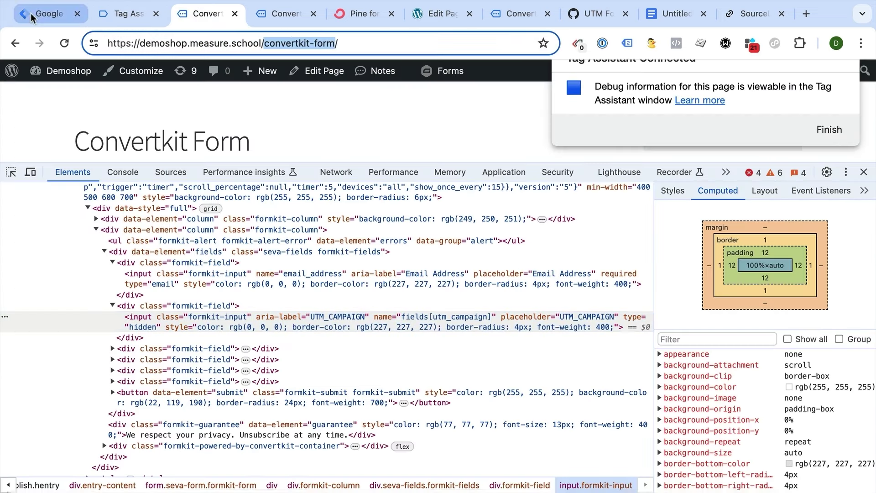
left_click(31, 13)
left_click(343, 329)
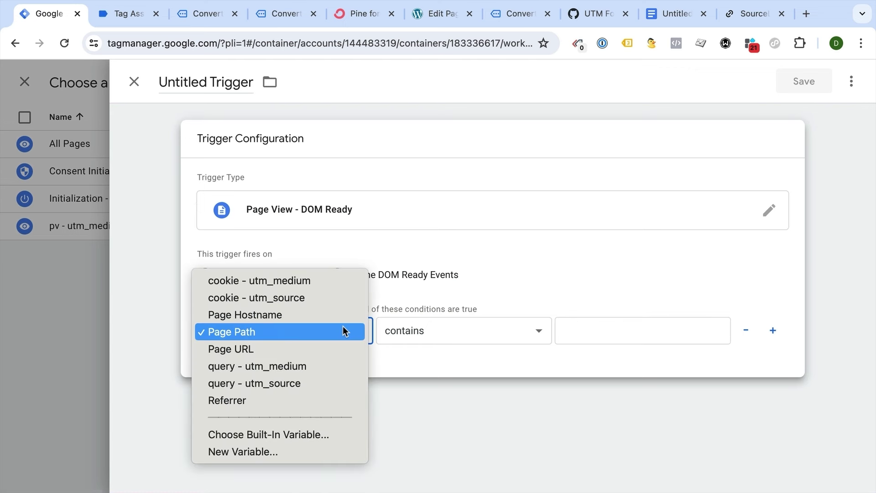
left_click(346, 326)
left_click(614, 335)
key("ctrl+v")
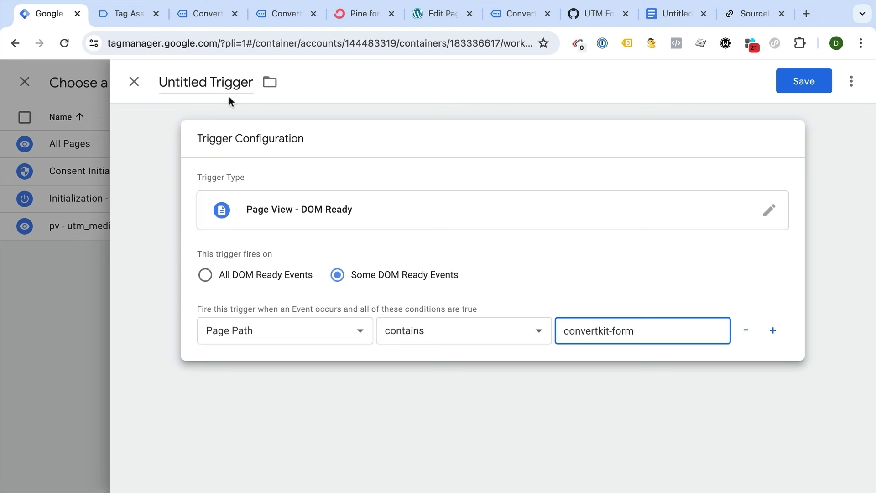
left_click(207, 82)
type("dom - convertkit form")
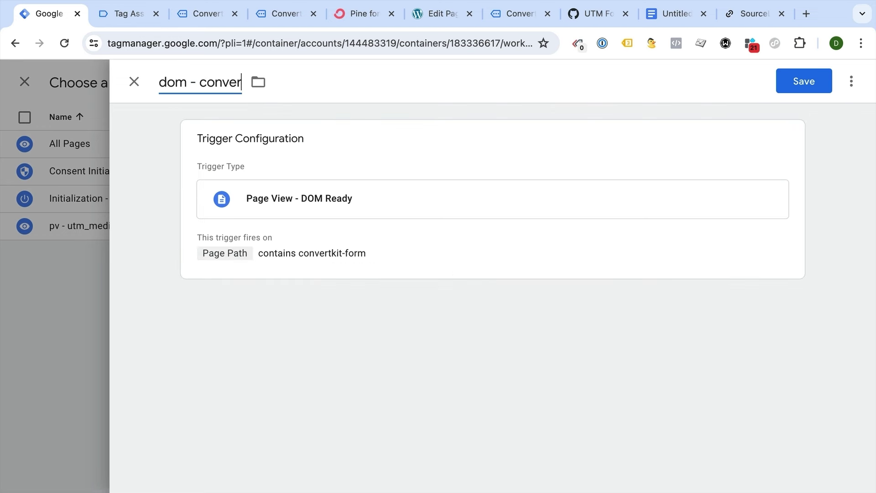
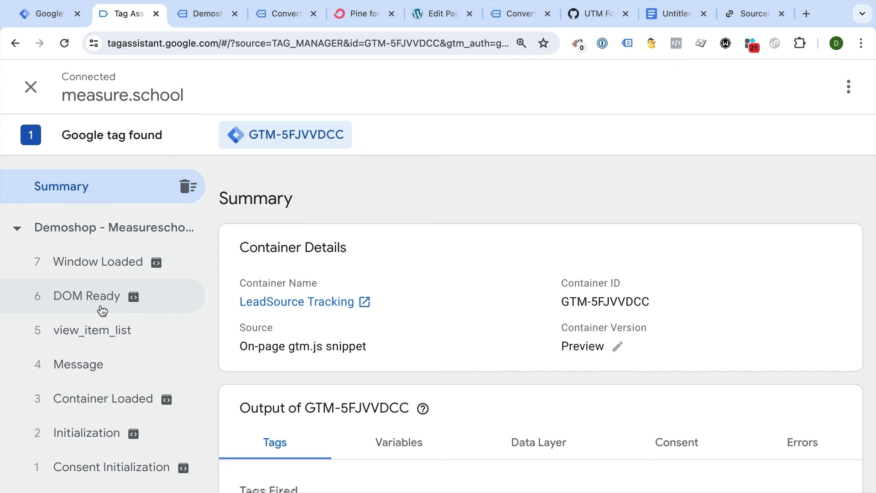
- Check Tag Assistant's Container Loaded event to confirm the 'set cookie - query string' tag fired
left_click(107, 432)
left_click(118, 398)
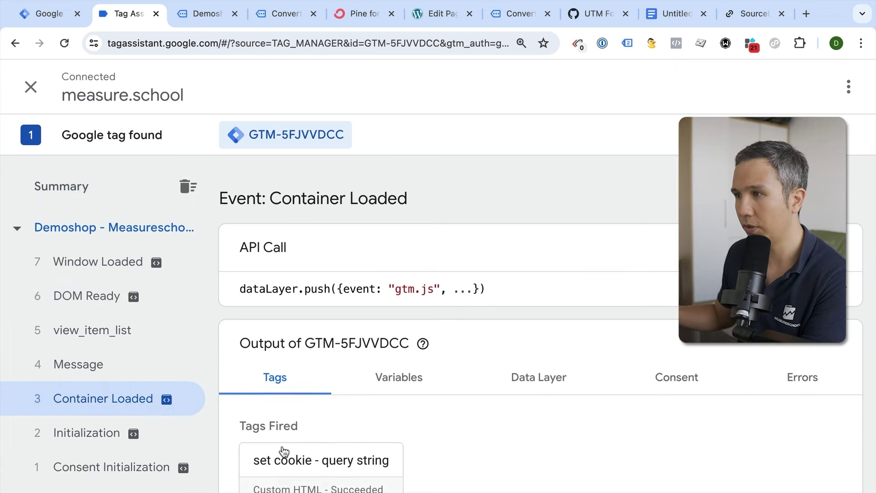
- Go to the Demoshop Convertkit Form page and put the cursor in its Email Address field
left_click(201, 18)
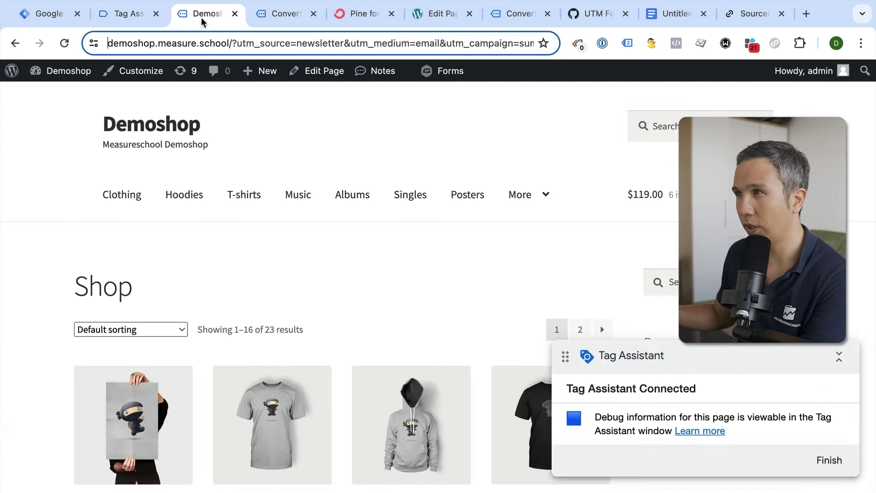
mouse_move(538, 203)
scroll(523, 245, "down", 5)
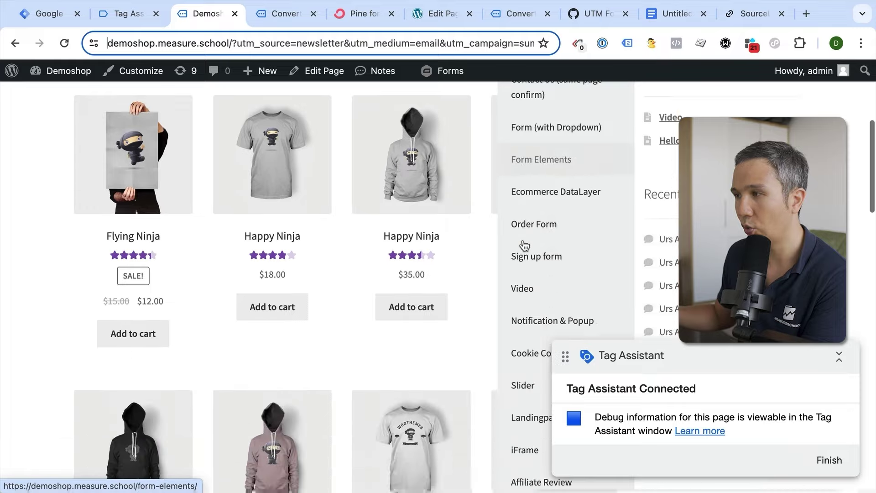
scroll(524, 245, "down", 6)
left_click(528, 273)
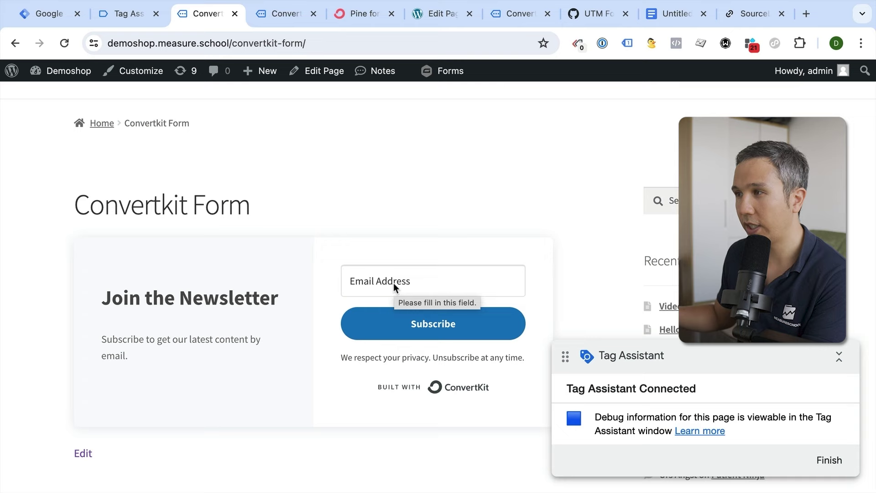
left_click(394, 283)
- In DevTools, change the hidden UTM_CAMPAIGN input's type to text to reveal its summer15 value
right_click(393, 282)
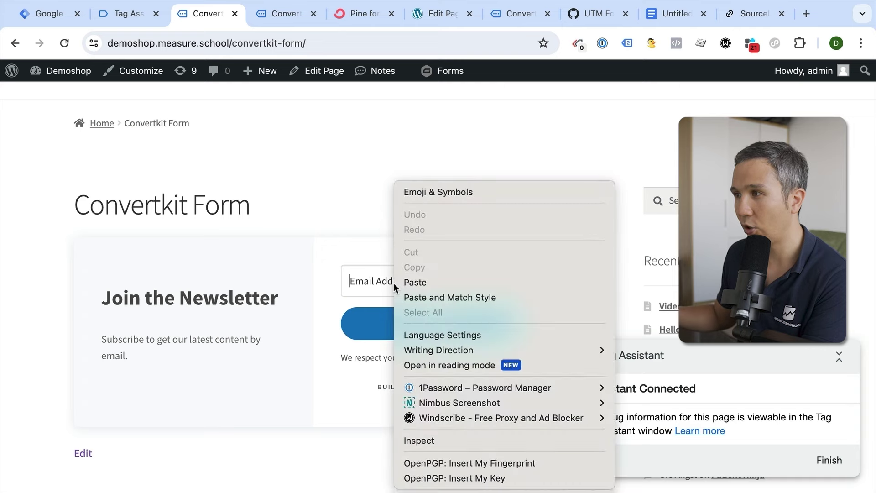
left_click(439, 438)
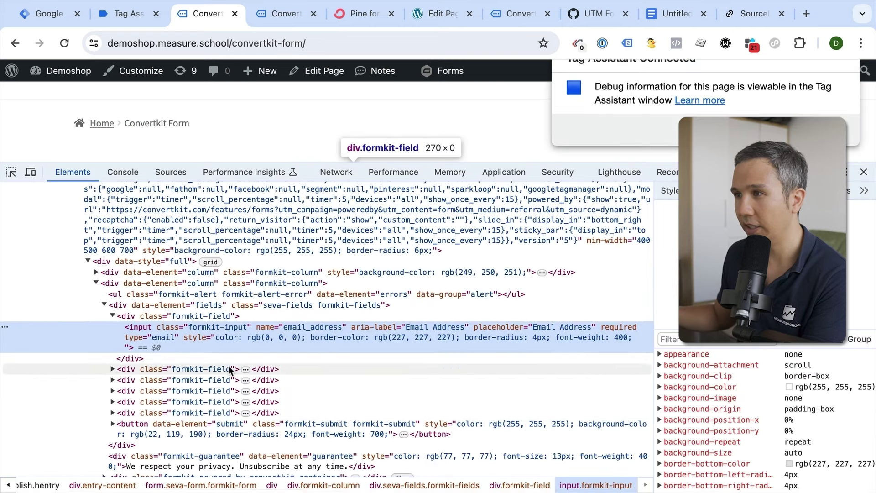
left_click(112, 370)
left_click(112, 360)
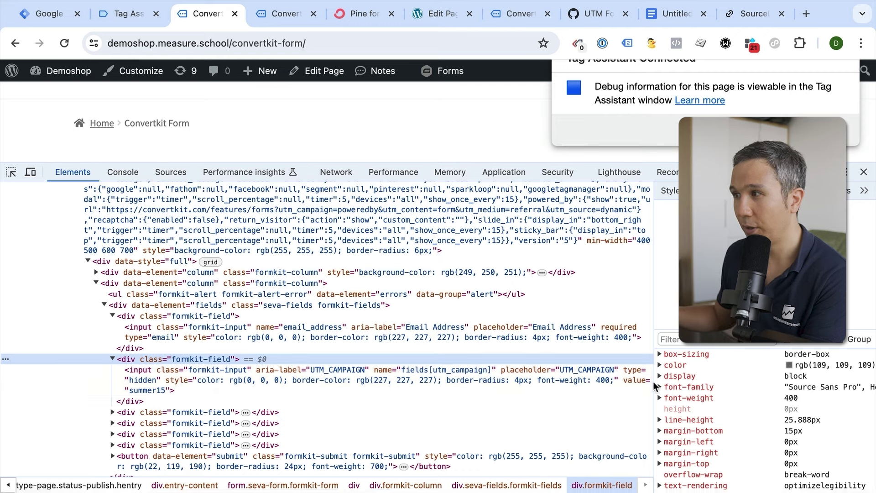
left_click(146, 379)
double_click(147, 379)
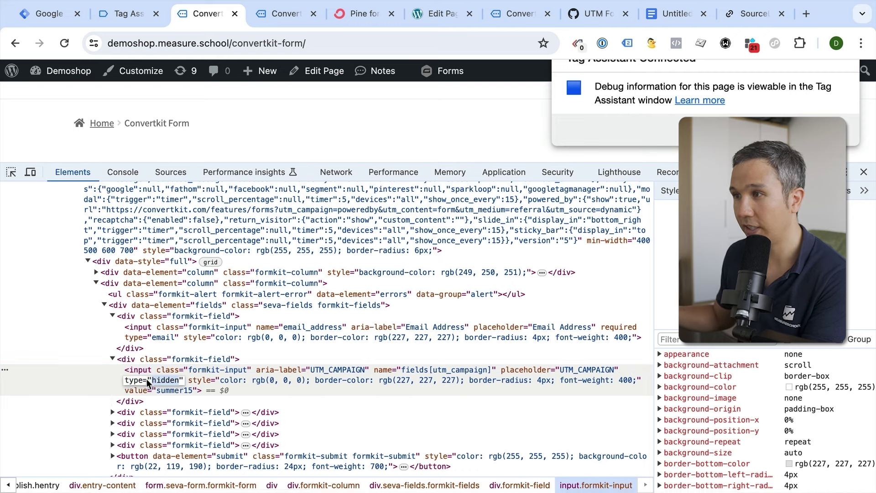
type("text")
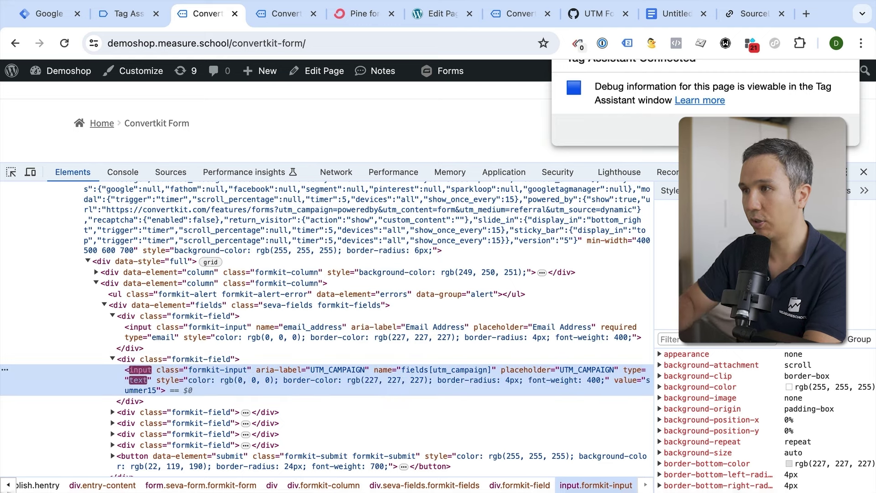
key("Return")
- Set the UTM_CAMPAIGN input's type back to hidden
scroll(347, 133, "down", 3)
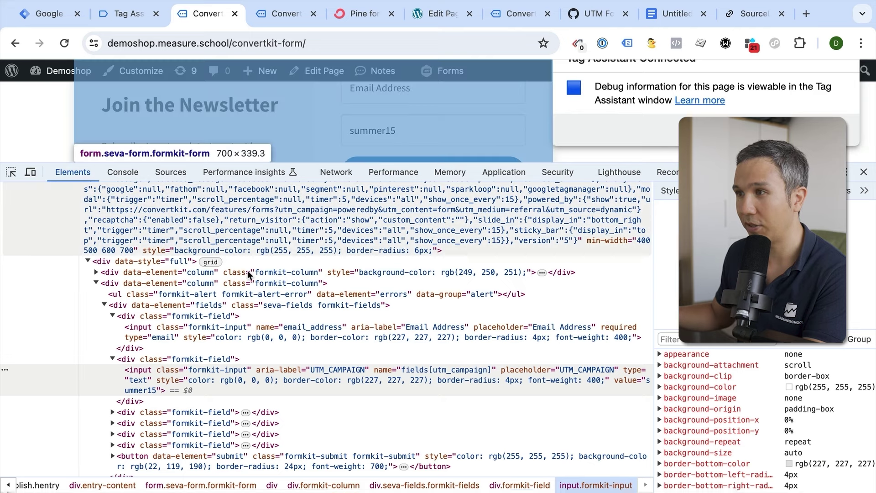
double_click(138, 381)
type("hidden")
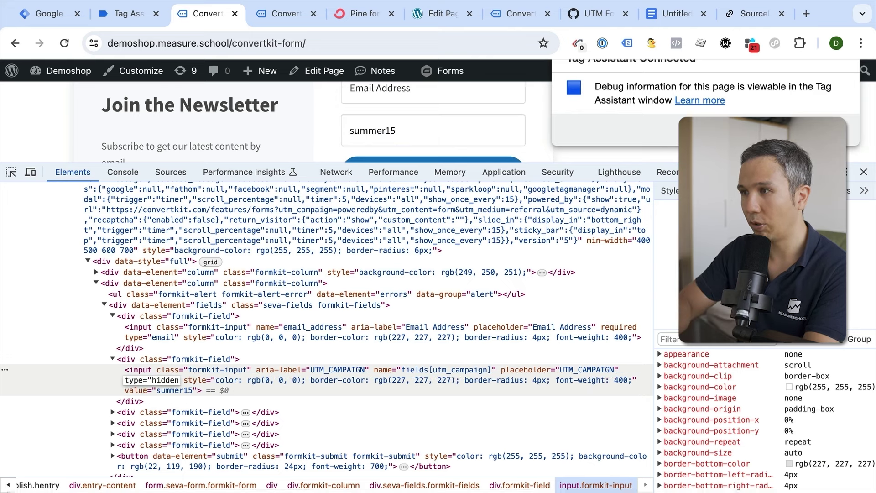
key("Return")
scroll(335, 138, "up", 1)
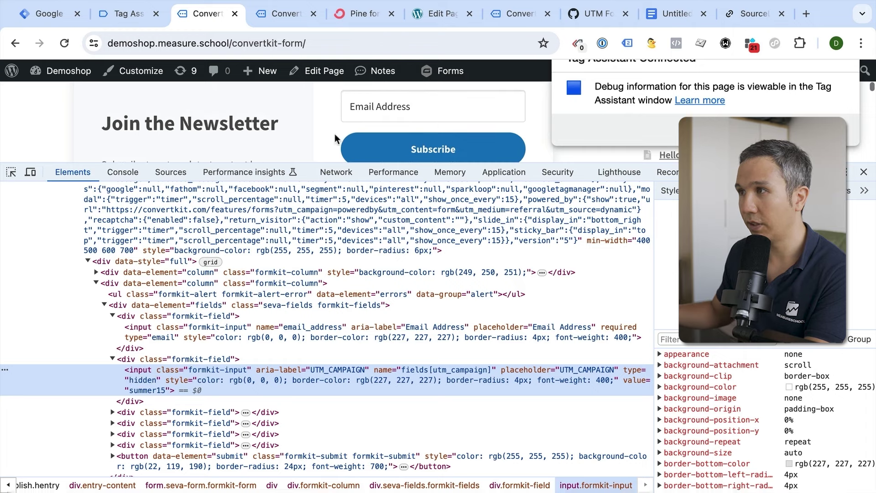
left_click(379, 109)
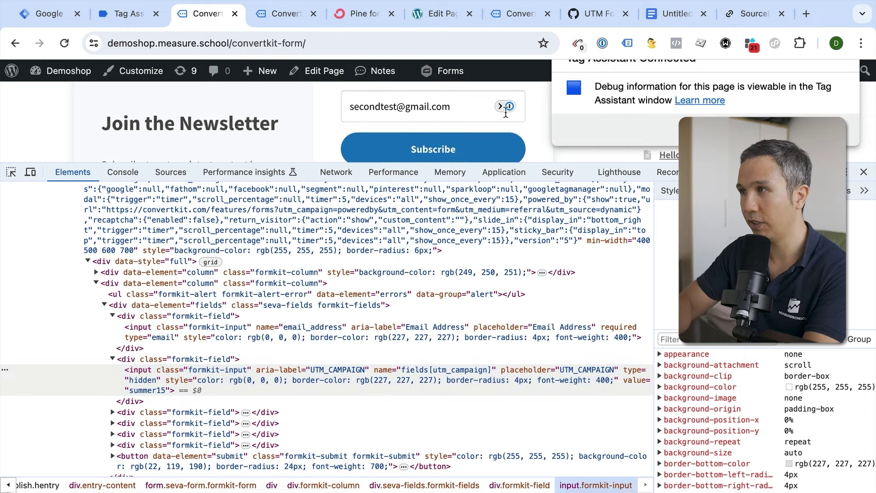
left_click(372, 155)
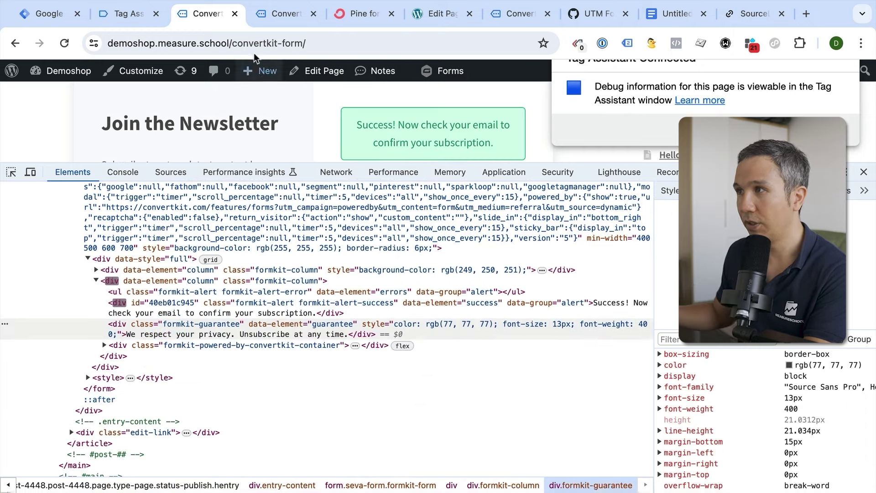
left_click(332, 17)
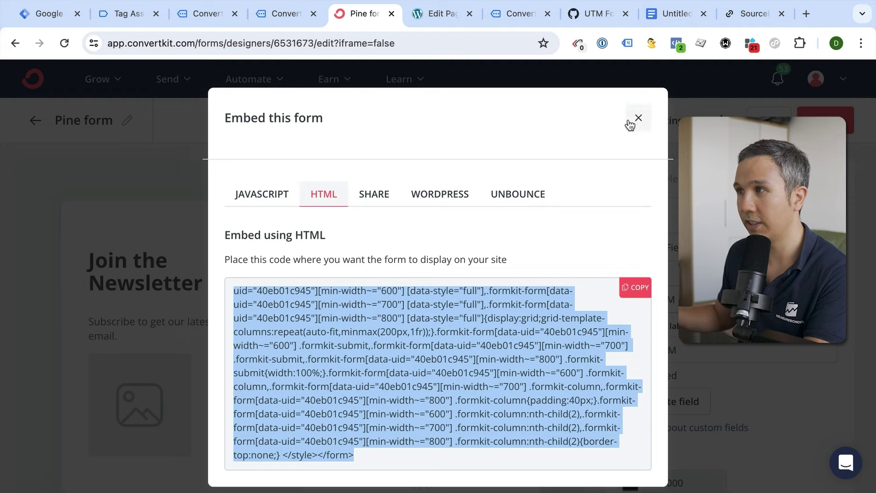
- Close the embed dialog and list all ConvertKit subscribers, not just confirmed ones
left_click(637, 118)
left_click(83, 87)
left_click(131, 131)
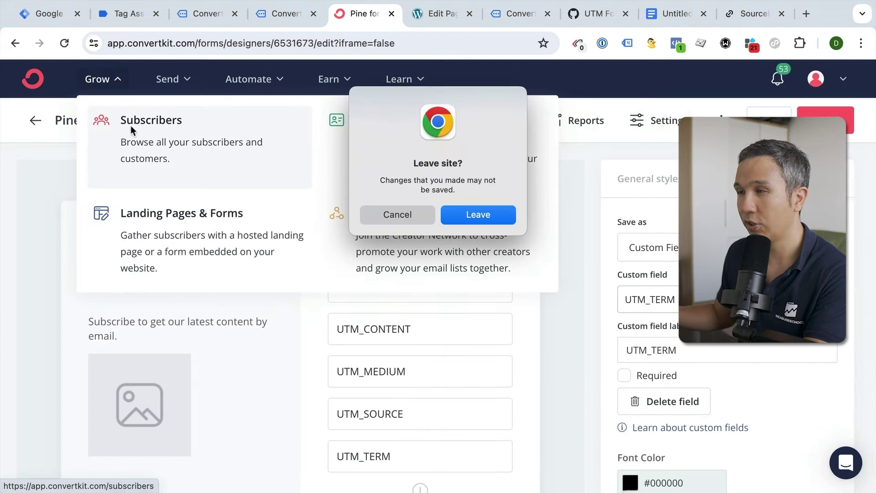
left_click(478, 214)
scroll(203, 281, "down", 5)
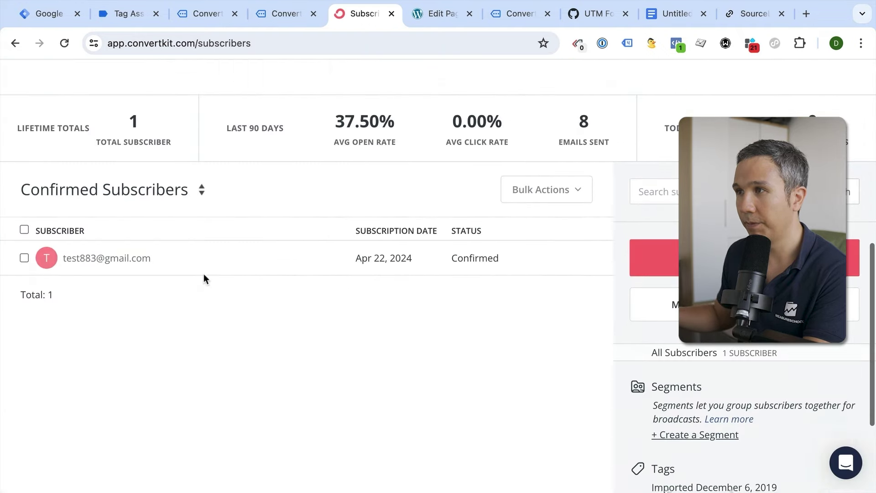
left_click(133, 189)
left_click(107, 165)
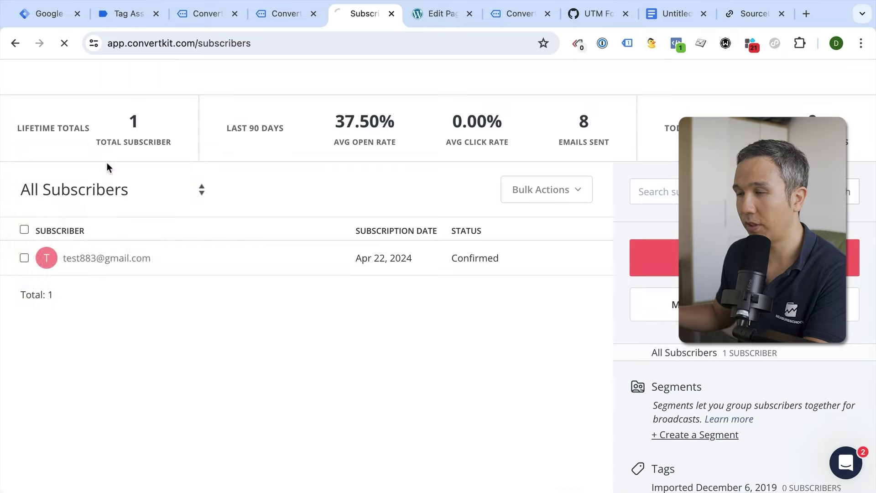
- Open the test subscriber's record and review its UTM values: summer15, mobile, email, newsletter, question
scroll(83, 231, "down", 10)
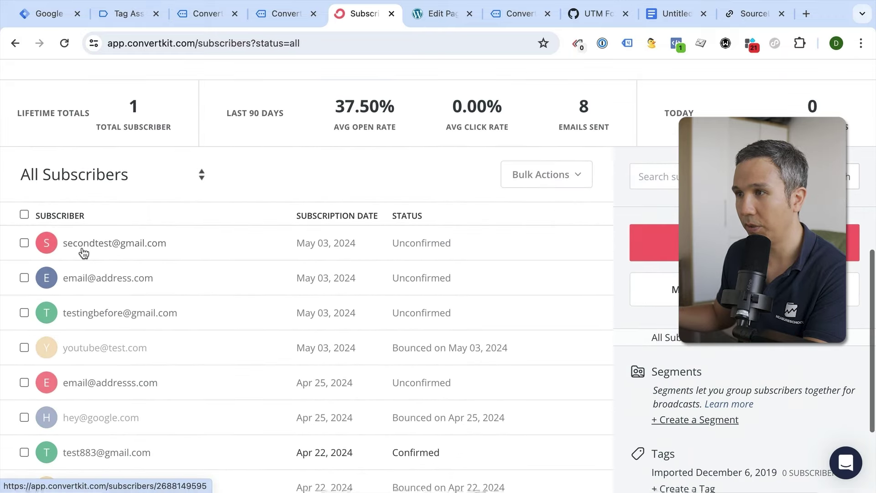
left_click(87, 250)
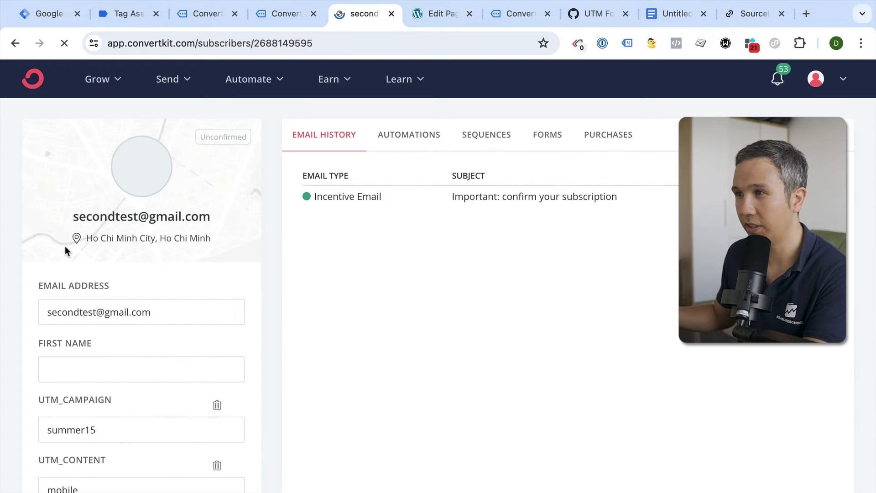
scroll(64, 246, "down", 3)
scroll(59, 247, "down", 1)
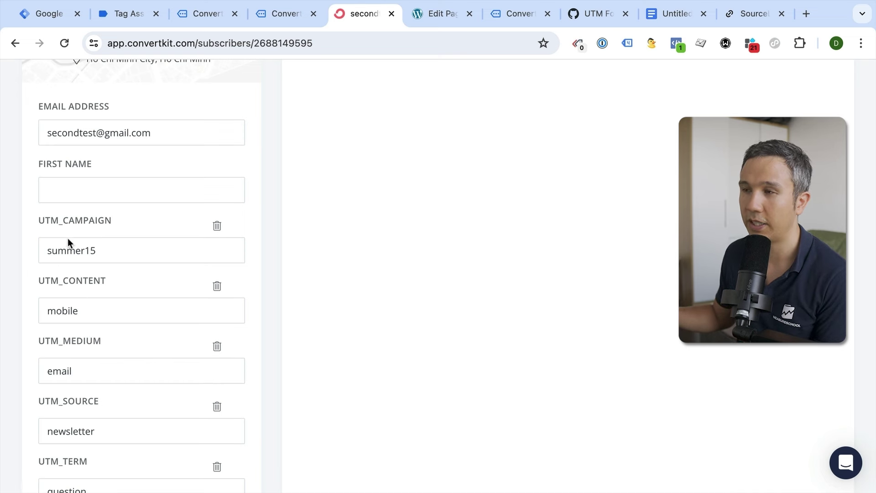
scroll(47, 286, "down", 3)
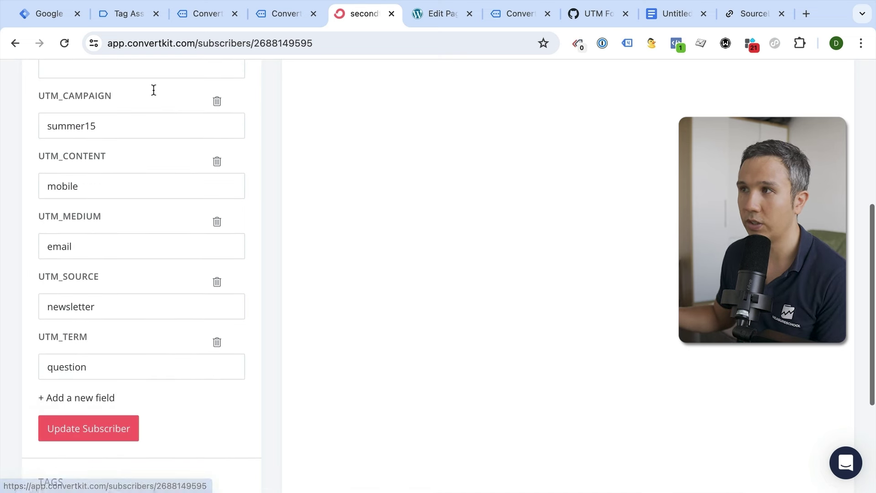
left_click(664, 18)
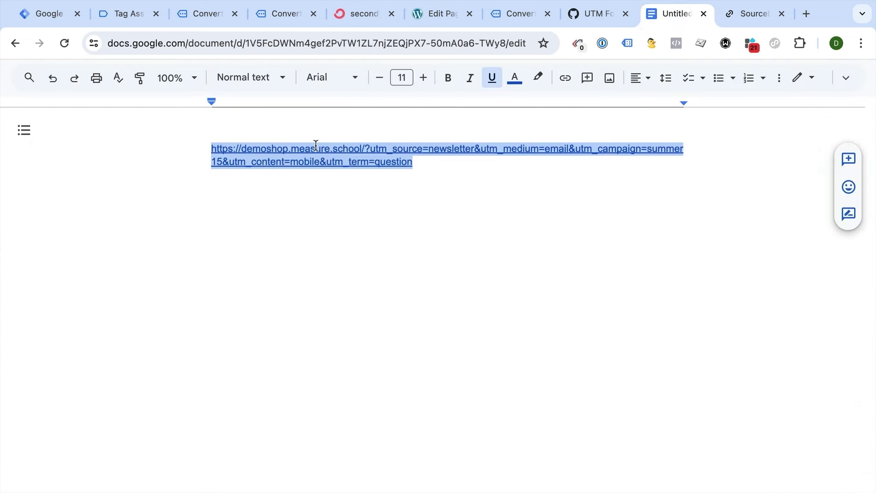
- Compare the Google Doc's tagged URL against the test subscriber's five UTM fields in ConvertKit
left_click(363, 186)
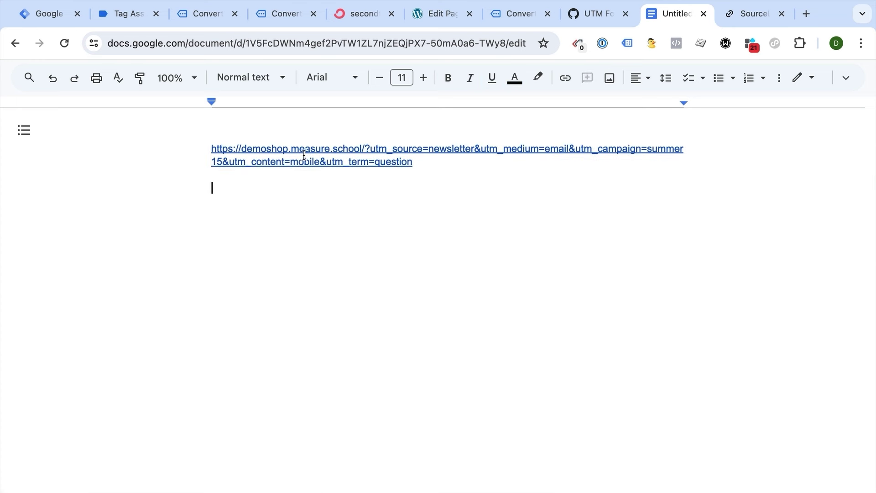
left_click(349, 18)
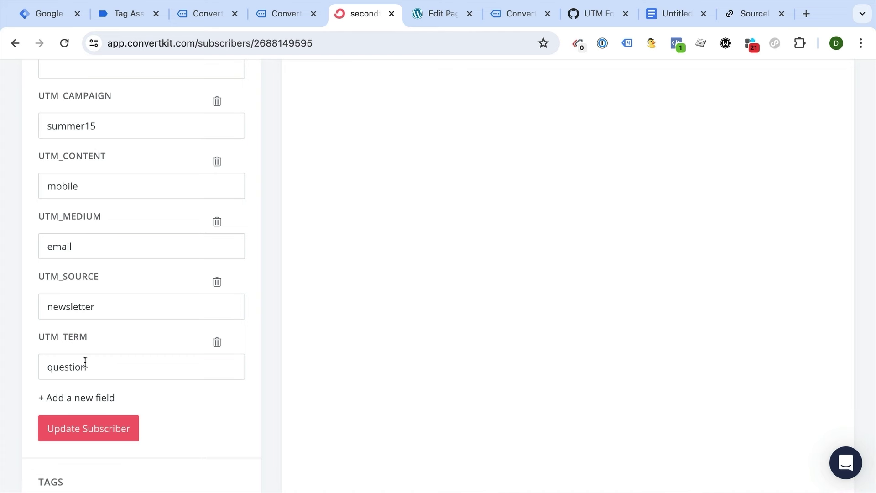
- Publish the Tag Manager container live as Version 3 'Source Info to ConvertKit'
scroll(85, 363, "up", 1)
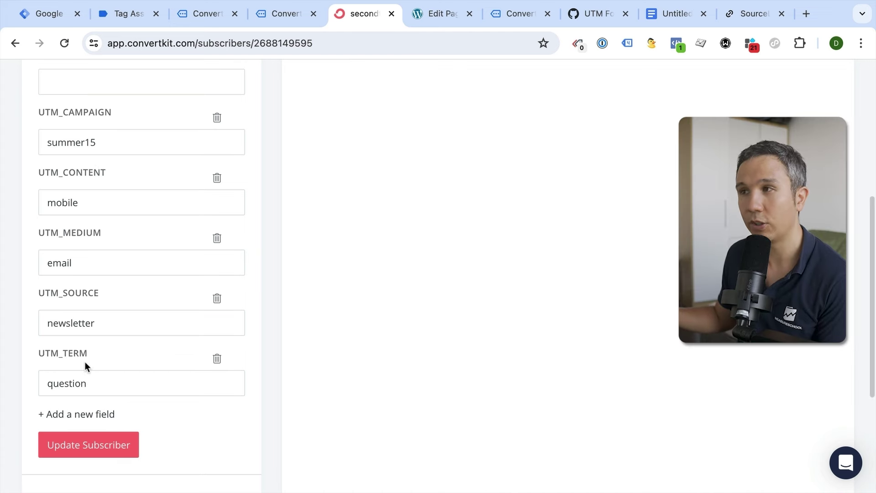
scroll(85, 362, "up", 6)
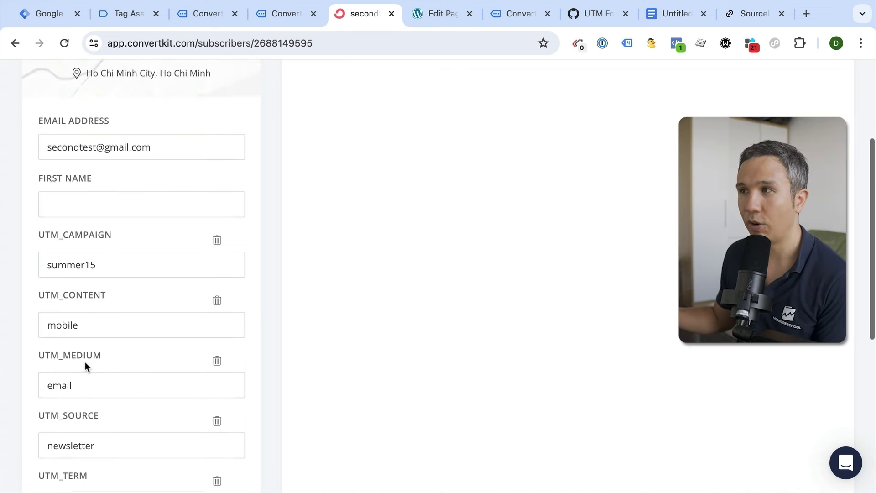
scroll(85, 362, "down", 7)
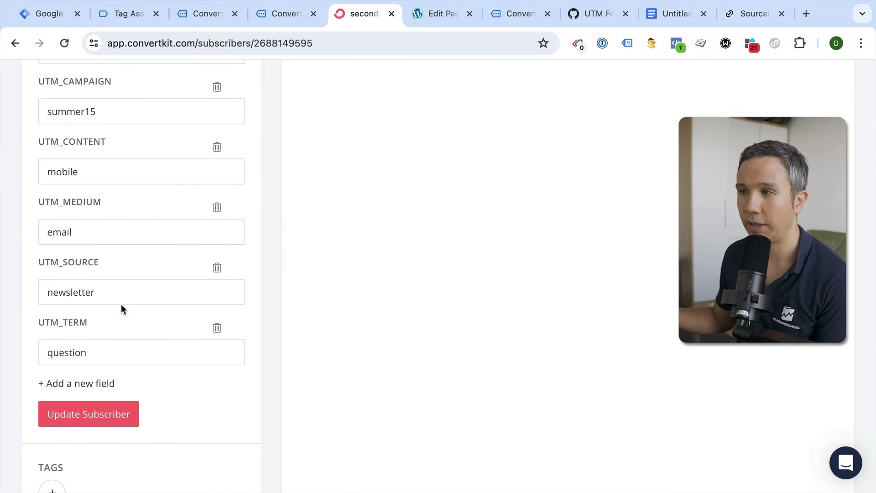
left_click(46, 19)
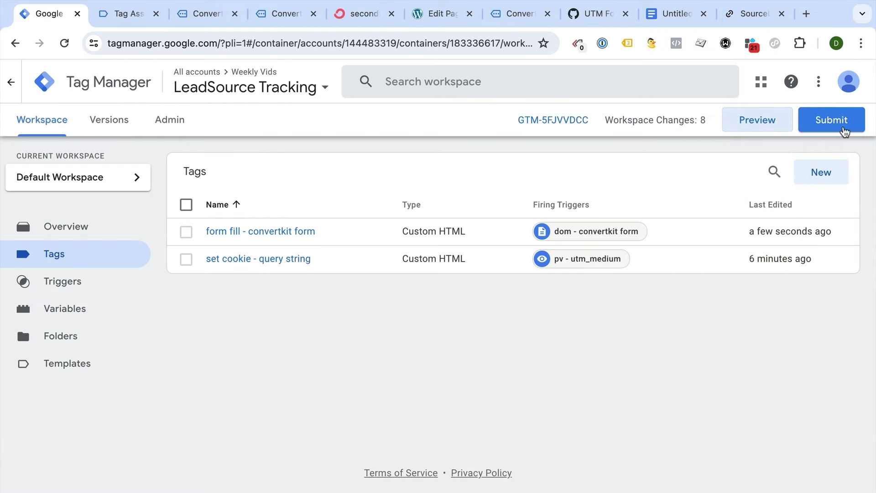
left_click(831, 119)
left_click(301, 242)
type("Source Info to ConvertKit")
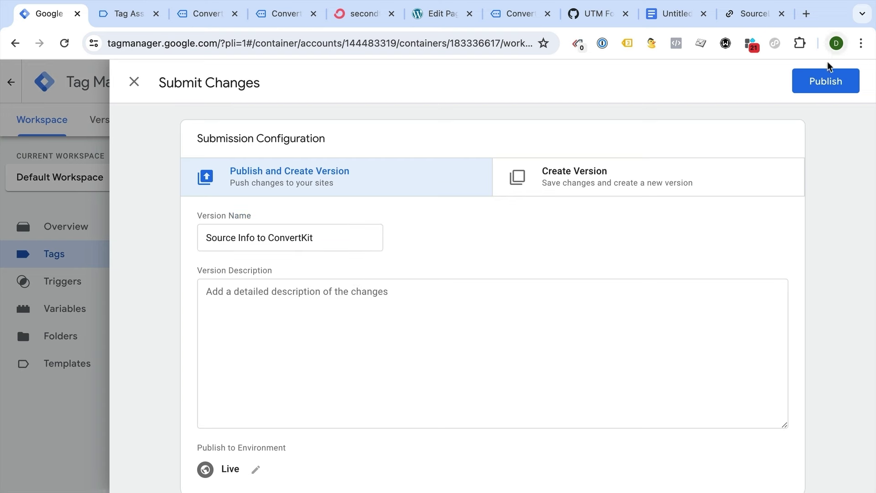
left_click(823, 82)
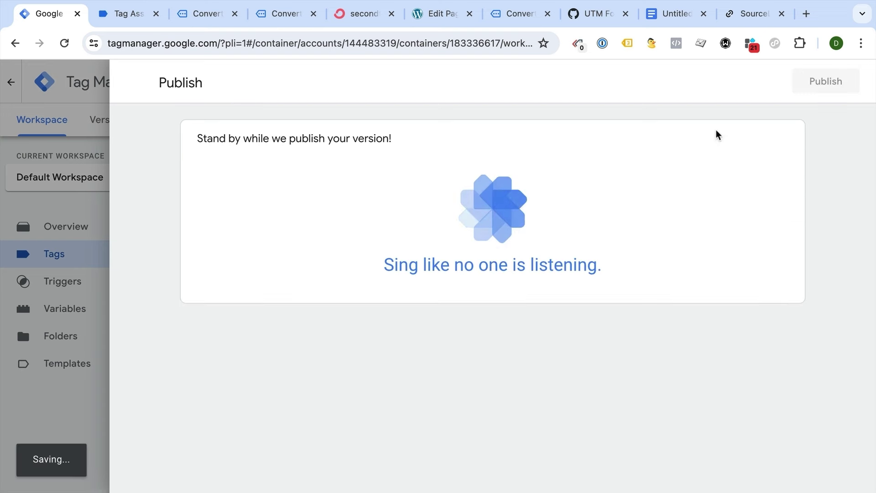